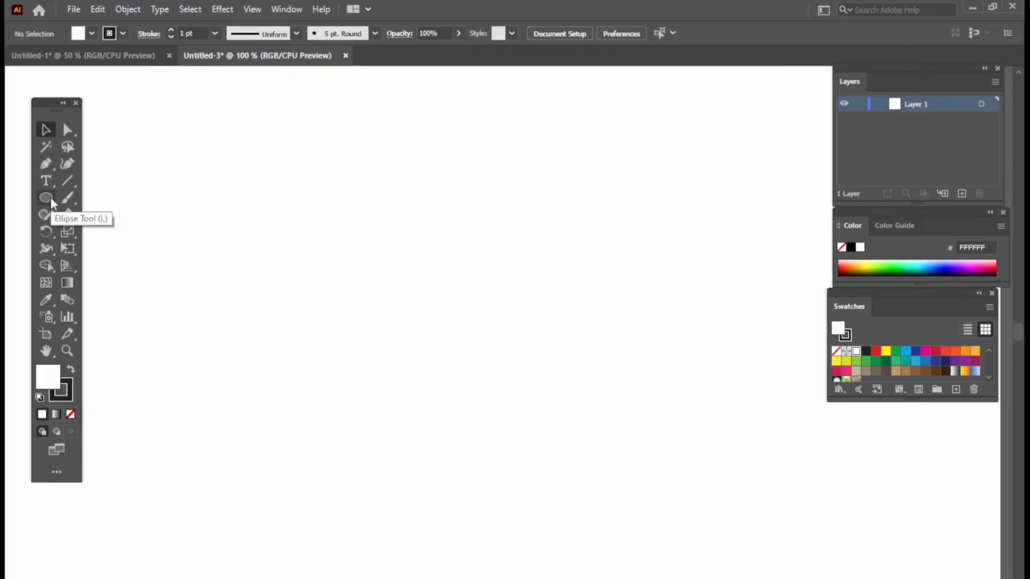
Step: Draw a circle with the Ellipse tool and set its fill to None
{"action": "left_click", "coordinate": [50, 197]}
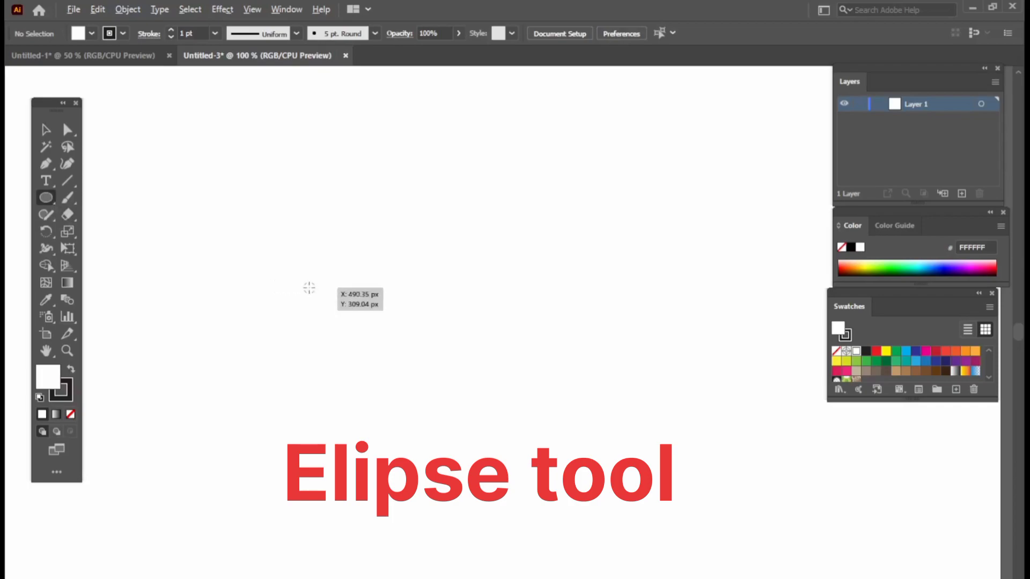
{"action": "left_click_drag", "start_coordinate": [307, 286], "coordinate": [370, 374]}
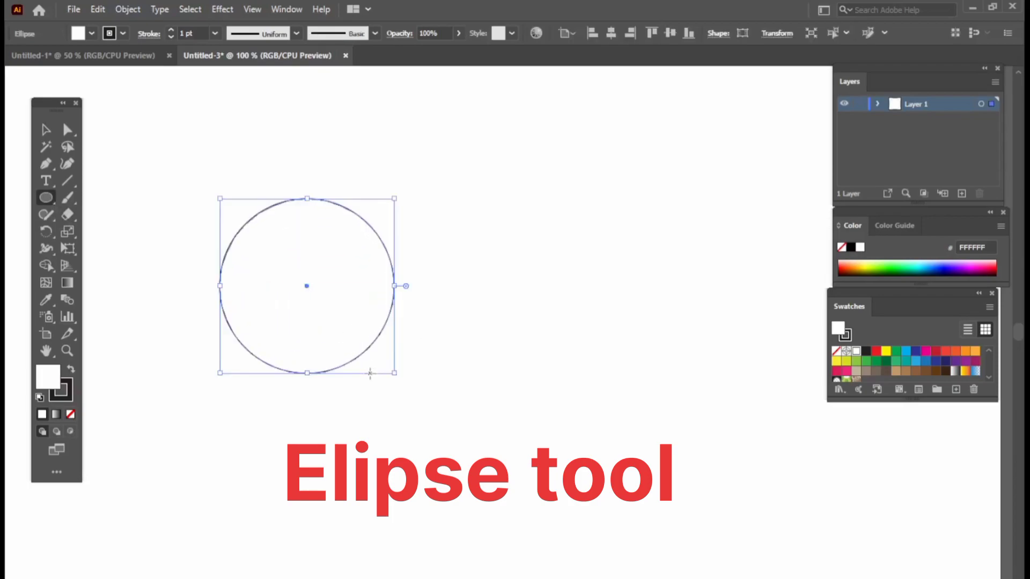
{"action": "left_click", "coordinate": [46, 130]}
{"action": "left_click", "coordinate": [313, 191]}
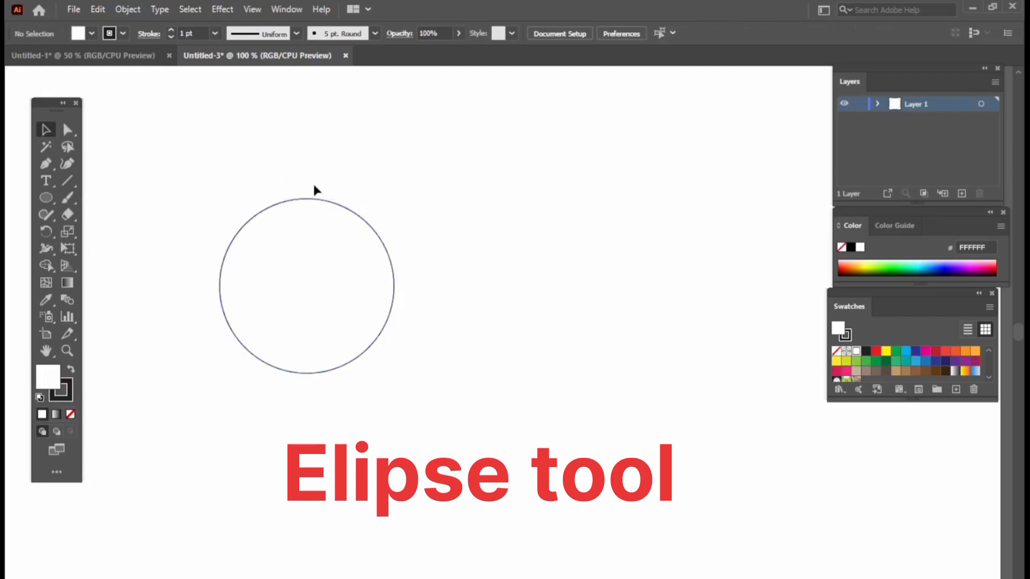
{"action": "scroll", "coordinate": [315, 199], "scroll_direction": "up", "scroll_amount": 1}
{"action": "left_click_drag", "start_coordinate": [304, 188], "coordinate": [355, 303]}
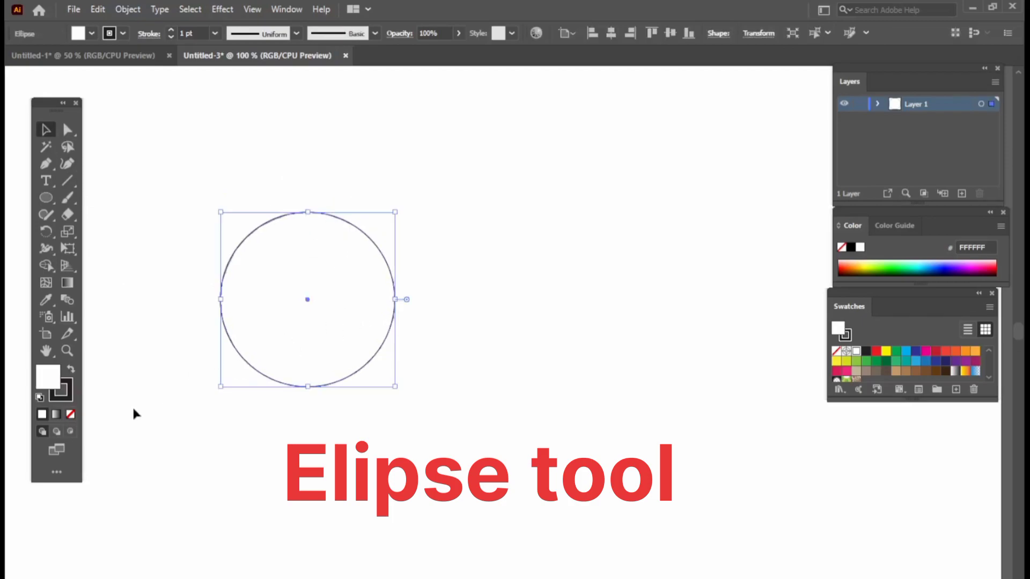
{"action": "left_click", "coordinate": [71, 415]}
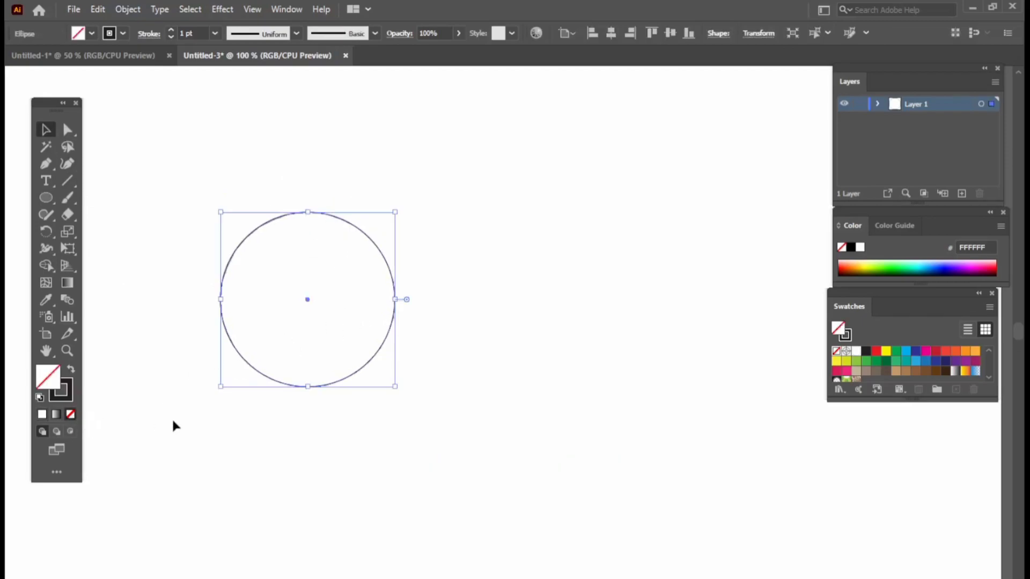
{"action": "left_click", "coordinate": [257, 401]}
Step: Alt-drag two copies of the circle, one overlapping to the right and one above
{"action": "left_click_drag", "start_coordinate": [308, 300], "coordinate": [397, 302]}
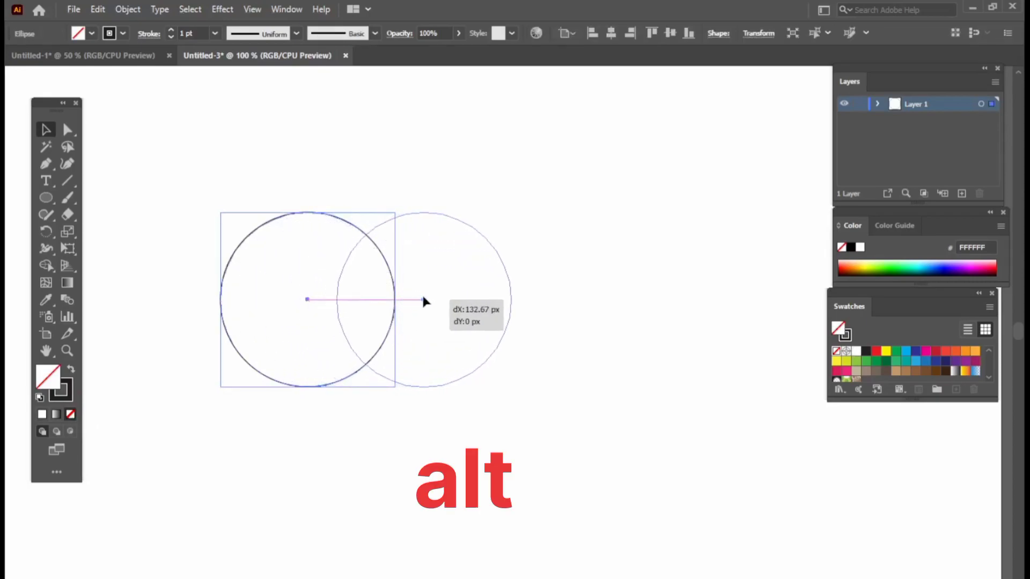
{"action": "left_click_drag", "start_coordinate": [397, 302], "coordinate": [424, 300]}
{"action": "left_click", "coordinate": [452, 427]}
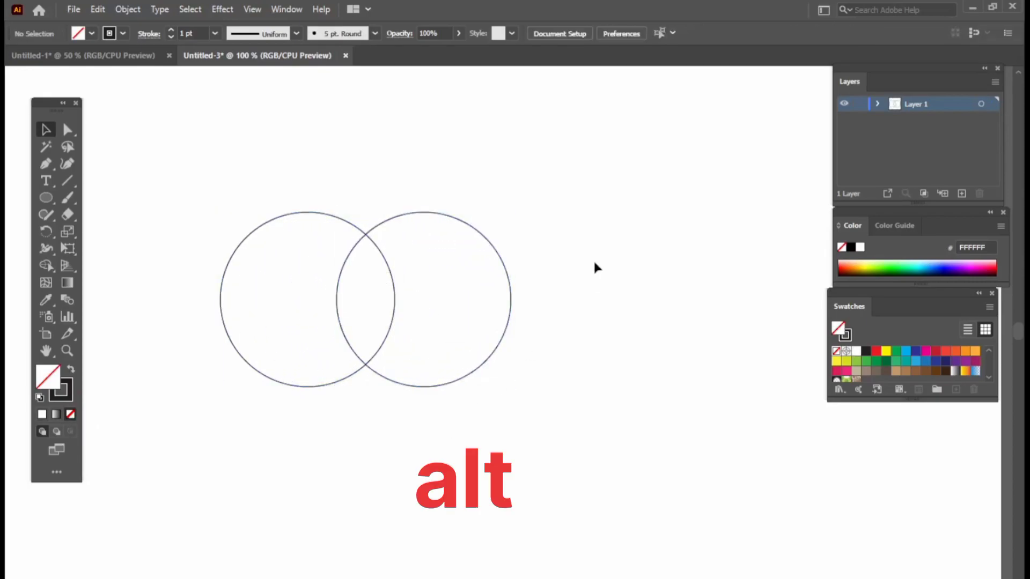
{"action": "left_click_drag", "start_coordinate": [577, 241], "coordinate": [481, 361]}
{"action": "mouse_move", "coordinate": [422, 296]}
{"action": "left_mouse_down"}
{"action": "mouse_move", "coordinate": [392, 251]}
{"action": "mouse_move", "coordinate": [358, 233]}
{"action": "left_mouse_up"}
Step: Drop the third circle above the pair and group the two bottom circles with Ctrl+G
{"action": "left_click", "coordinate": [349, 442]}
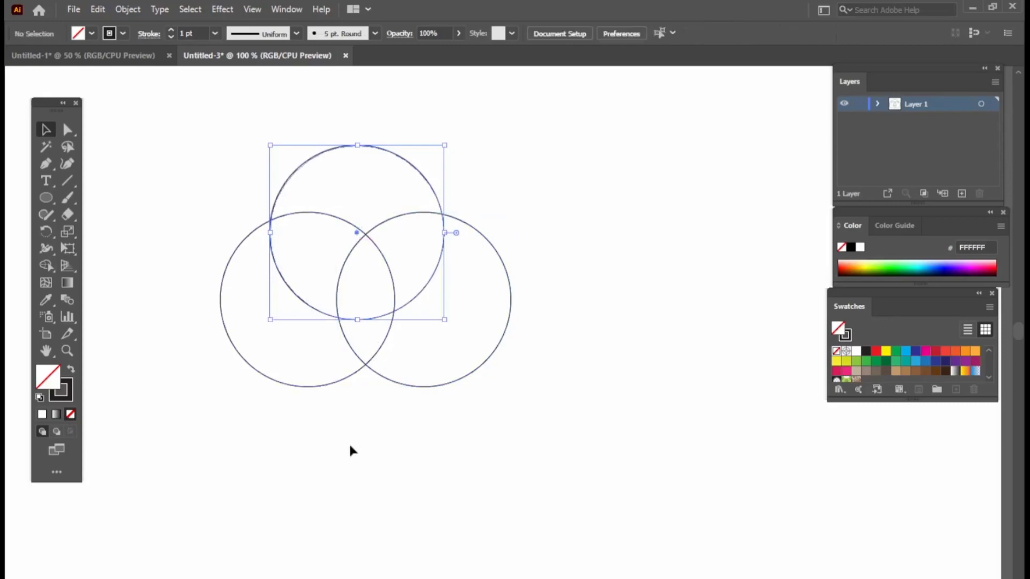
{"action": "left_click_drag", "start_coordinate": [252, 403], "coordinate": [453, 365]}
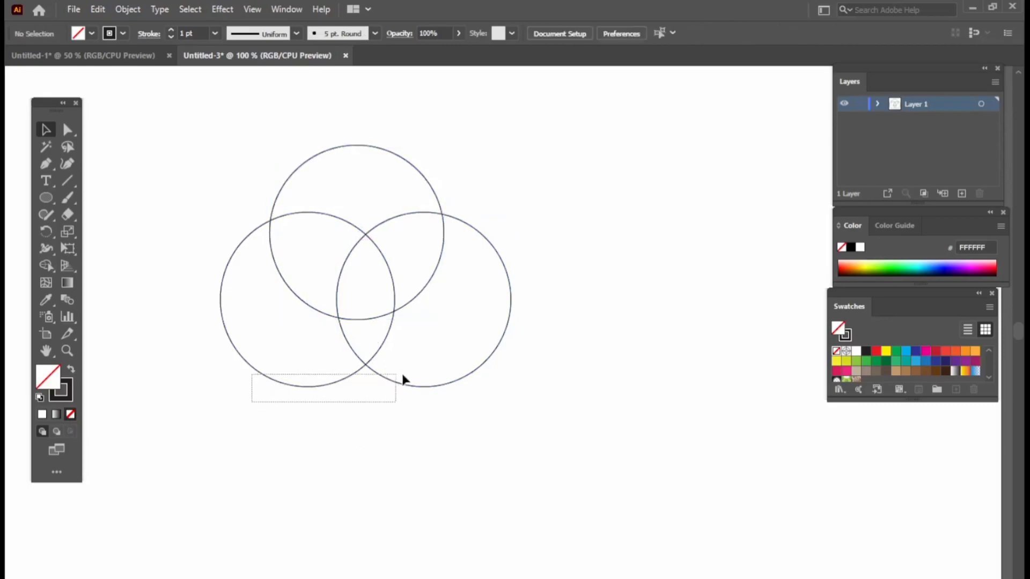
{"action": "key", "text": "ctrl+g"}
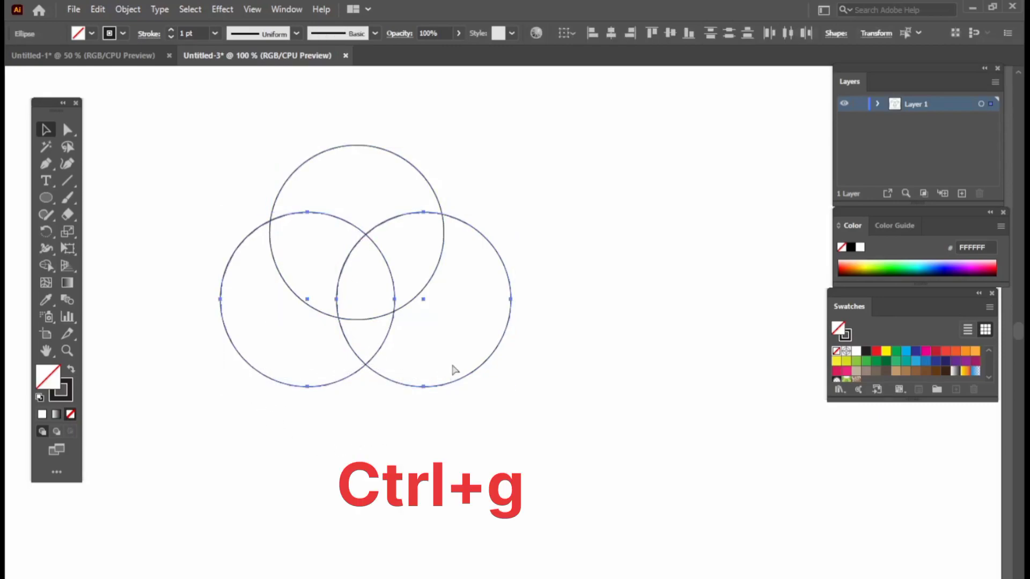
{"action": "left_click", "coordinate": [662, 32]}
{"action": "left_click", "coordinate": [578, 183]}
{"action": "left_click_drag", "start_coordinate": [578, 182], "coordinate": [570, 179]}
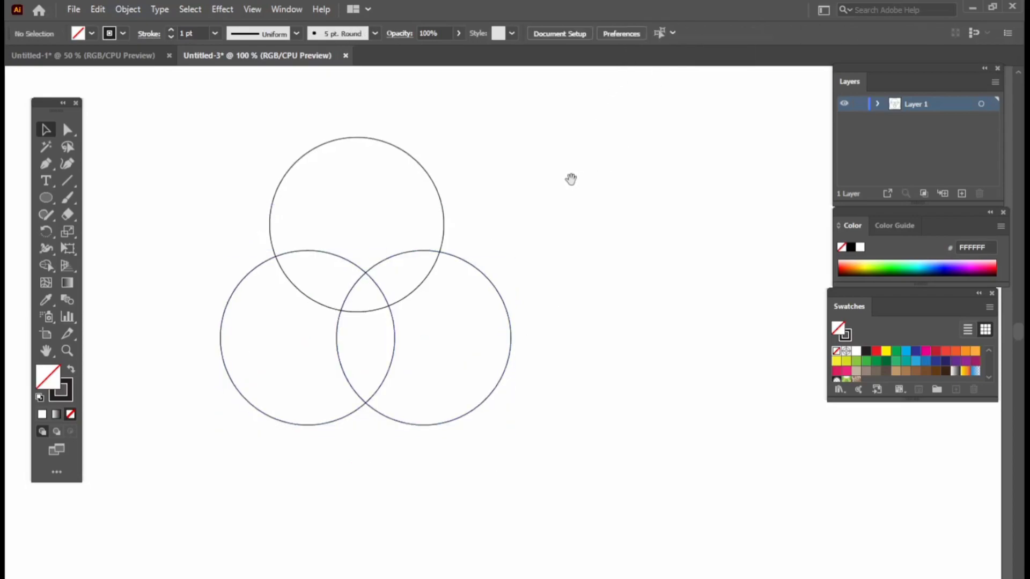
Step: Lower the top circle to overlap the pair and centre all three horizontally
{"action": "left_click_drag", "start_coordinate": [446, 224], "coordinate": [435, 285]}
{"action": "left_click", "coordinate": [506, 214]}
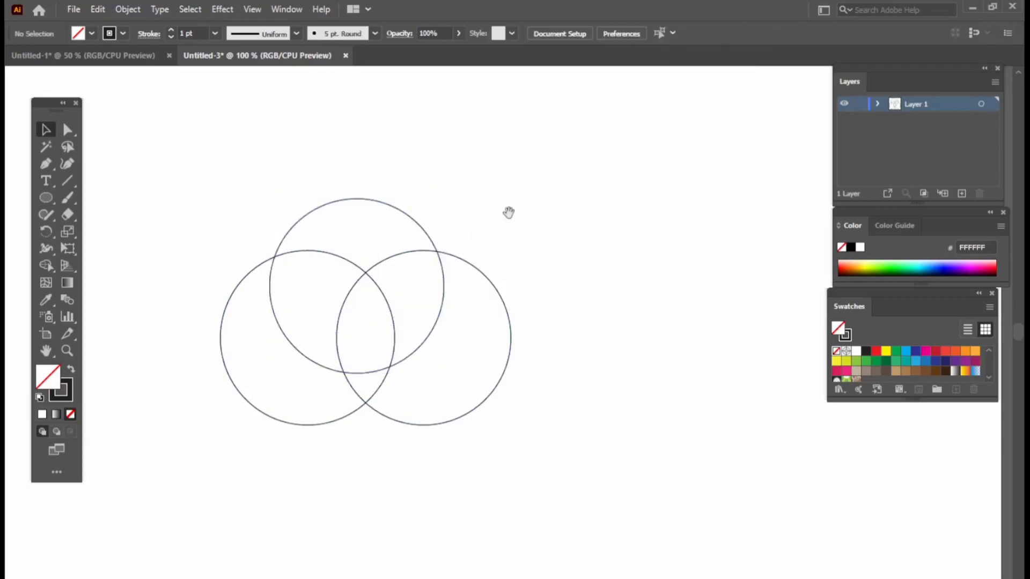
{"action": "left_click_drag", "start_coordinate": [508, 213], "coordinate": [510, 207]}
{"action": "left_click_drag", "start_coordinate": [267, 186], "coordinate": [417, 390]}
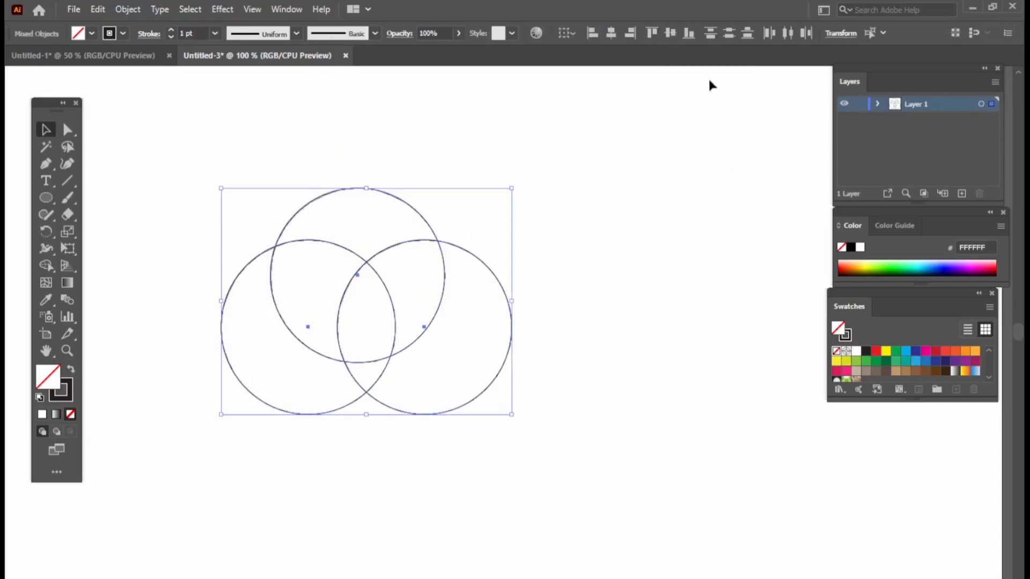
{"action": "left_click", "coordinate": [613, 35]}
{"action": "left_click", "coordinate": [596, 205]}
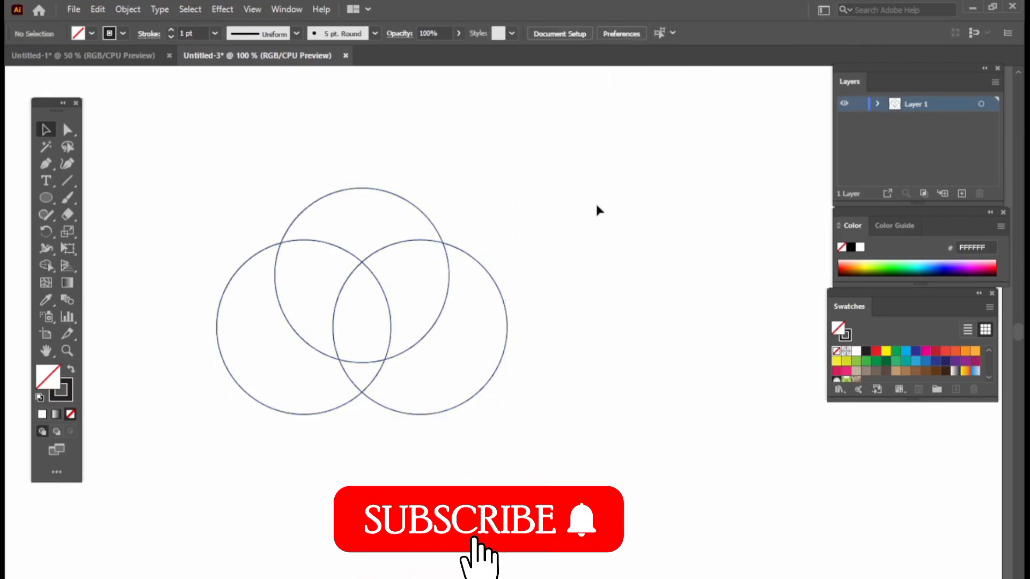
{"action": "left_click_drag", "start_coordinate": [453, 215], "coordinate": [440, 191]}
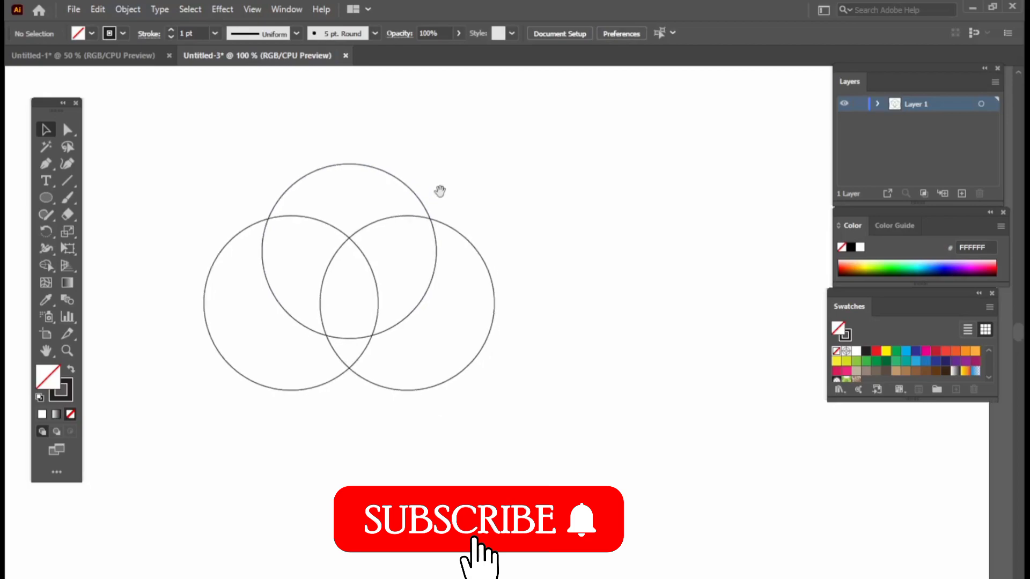
{"action": "left_click", "coordinate": [285, 10]}
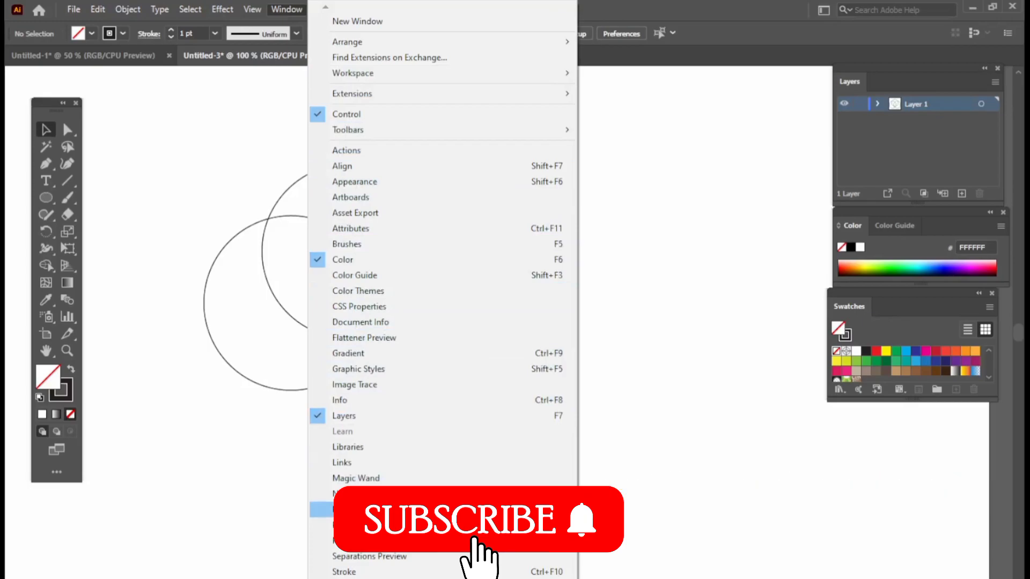
Step: Unite the three selected circles into one cloud outline with the Pathfinder panel
{"action": "left_click", "coordinate": [445, 510]}
{"action": "left_click_drag", "start_coordinate": [449, 413], "coordinate": [557, 269]}
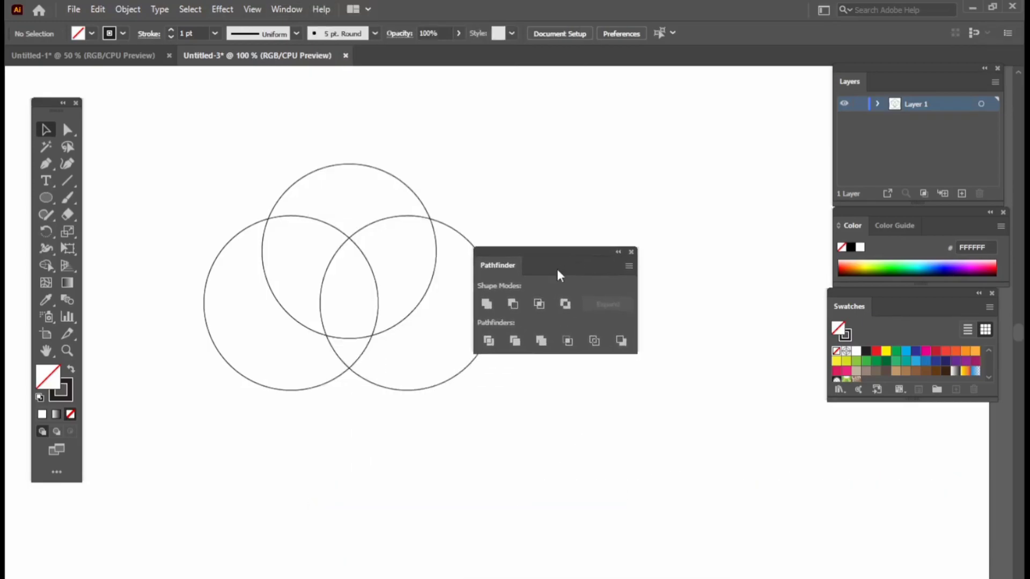
{"action": "left_click", "coordinate": [486, 304]}
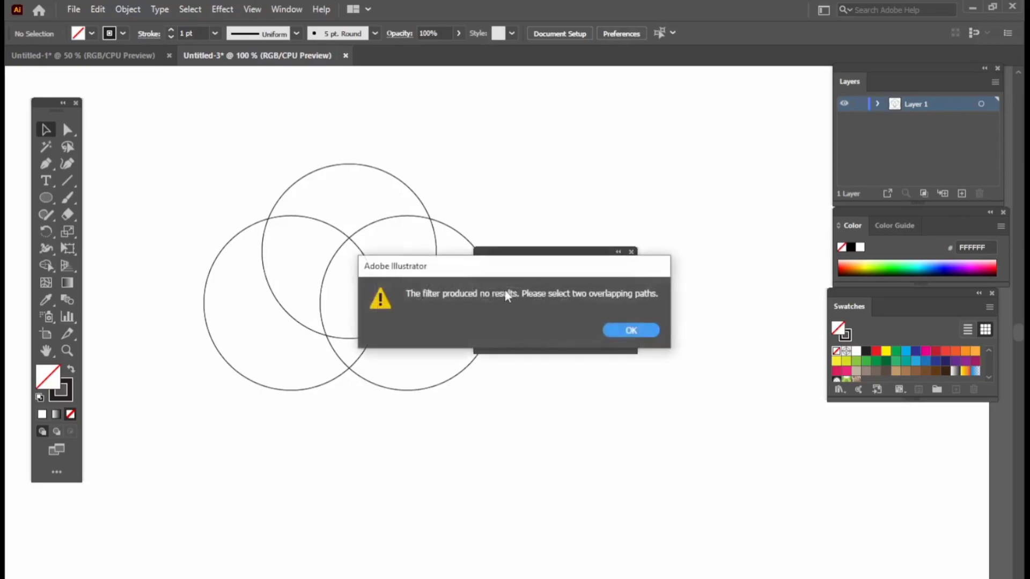
{"action": "left_click", "coordinate": [614, 330]}
{"action": "left_click_drag", "start_coordinate": [247, 151], "coordinate": [388, 434]}
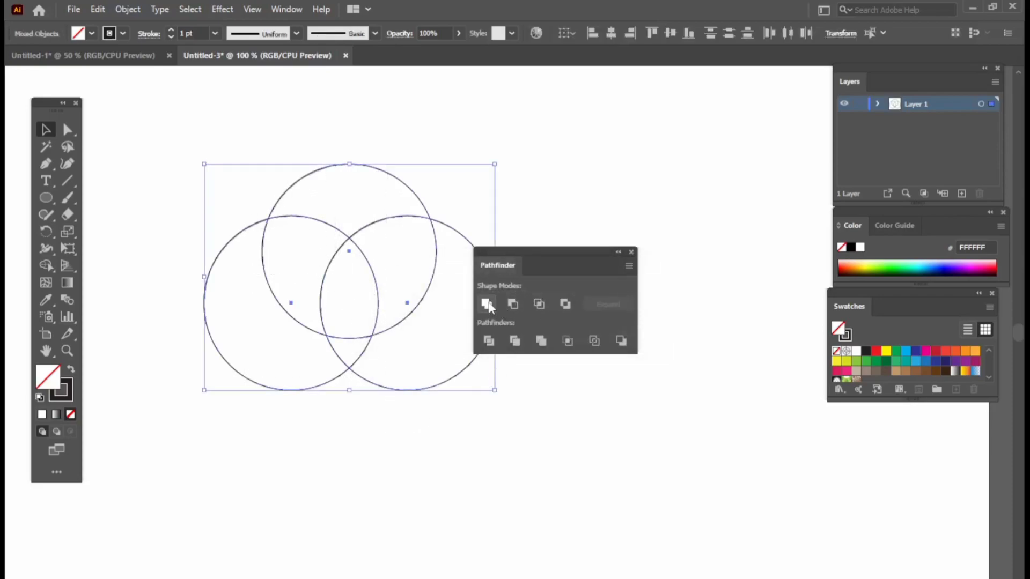
{"action": "left_click", "coordinate": [487, 304]}
{"action": "left_click", "coordinate": [514, 371]}
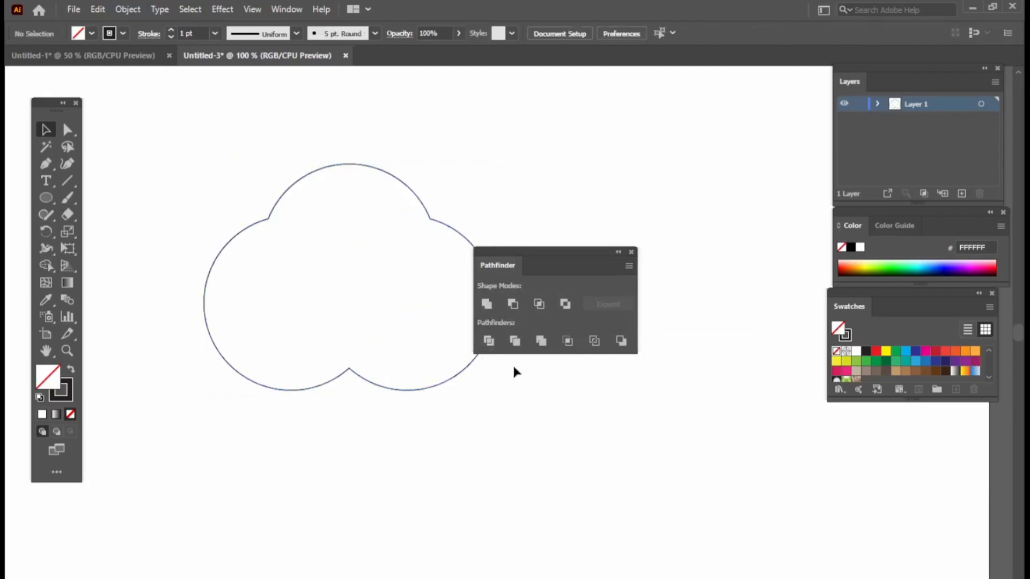
{"action": "left_click_drag", "start_coordinate": [565, 256], "coordinate": [674, 294]}
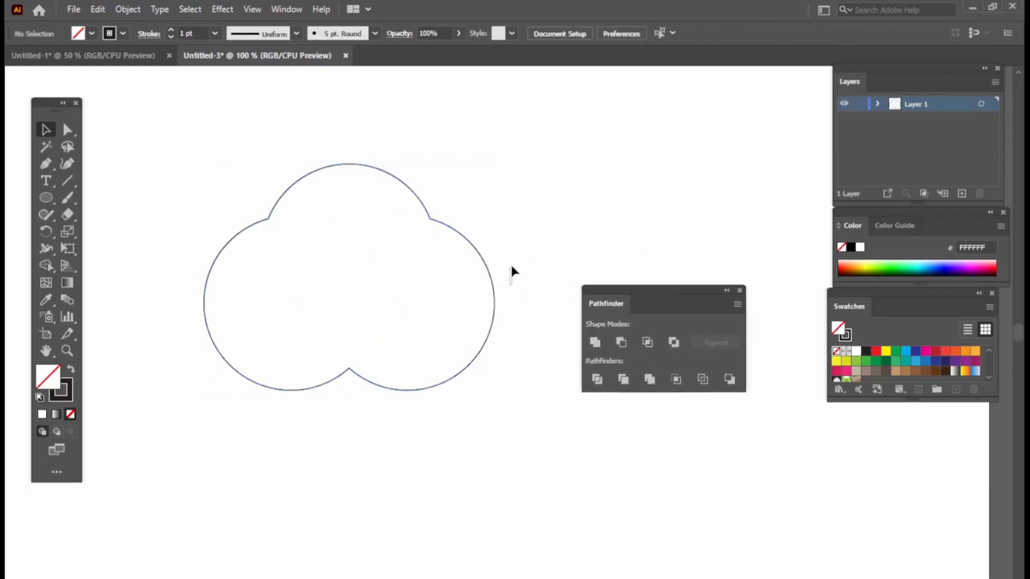
{"action": "left_click_drag", "start_coordinate": [511, 262], "coordinate": [514, 240]}
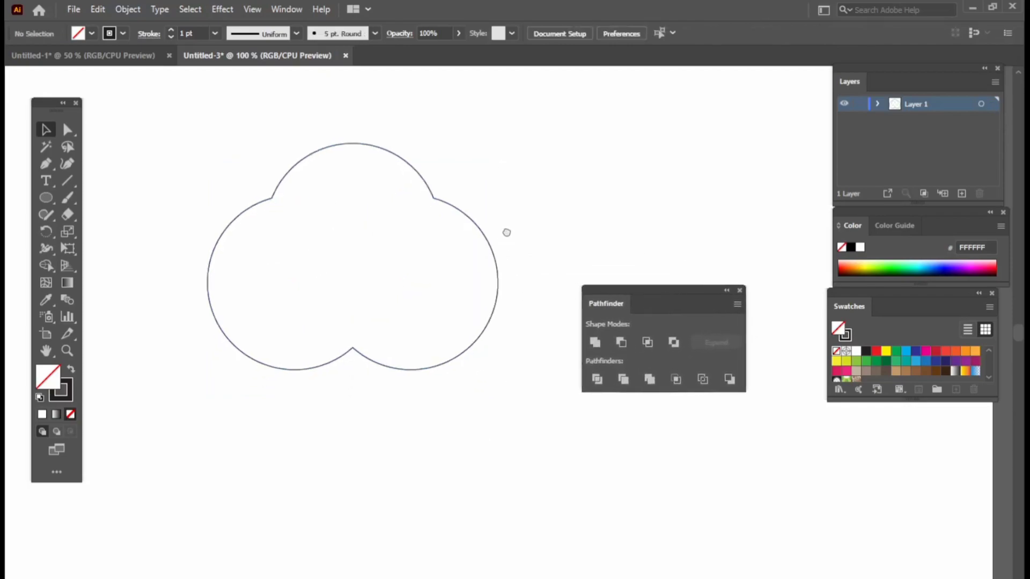
Step: Draw a rectangle across the cloud's bottom and centre it horizontally beneath the cloud
{"action": "left_click", "coordinate": [52, 199]}
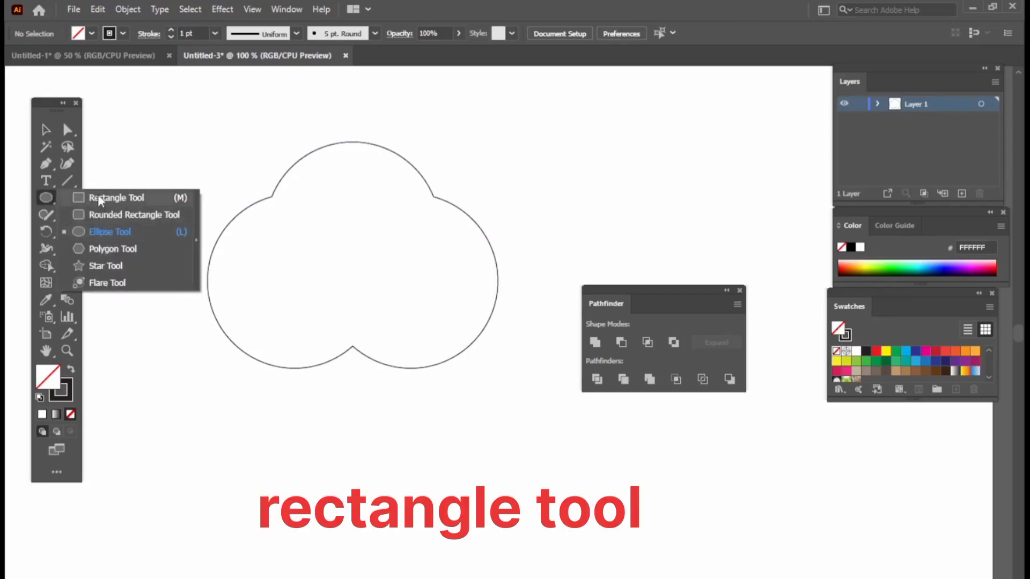
{"action": "left_click", "coordinate": [98, 196]}
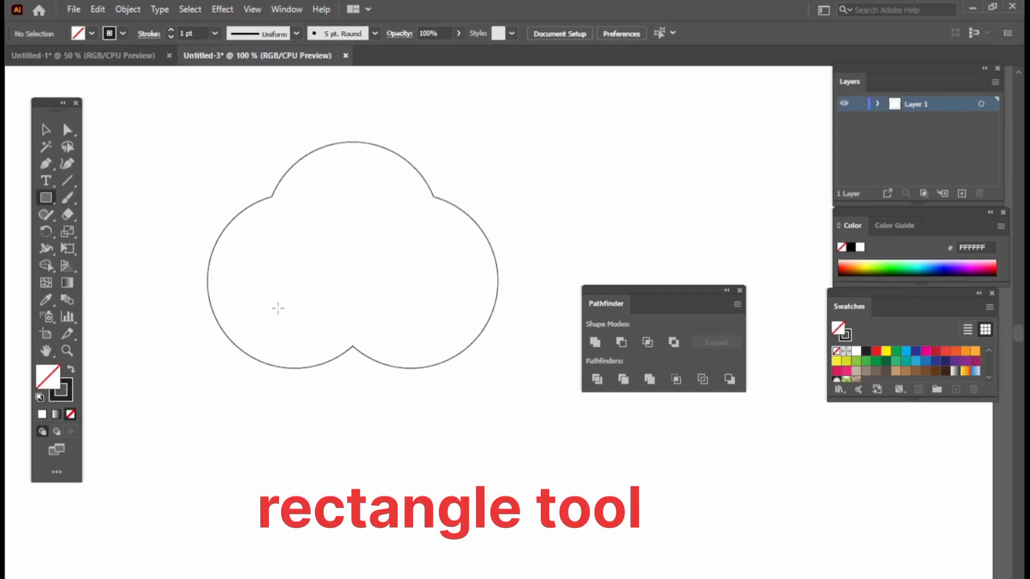
{"action": "mouse_move", "coordinate": [282, 308]}
{"action": "left_mouse_down"}
{"action": "mouse_move", "coordinate": [458, 435]}
{"action": "mouse_move", "coordinate": [450, 417]}
{"action": "left_mouse_up"}
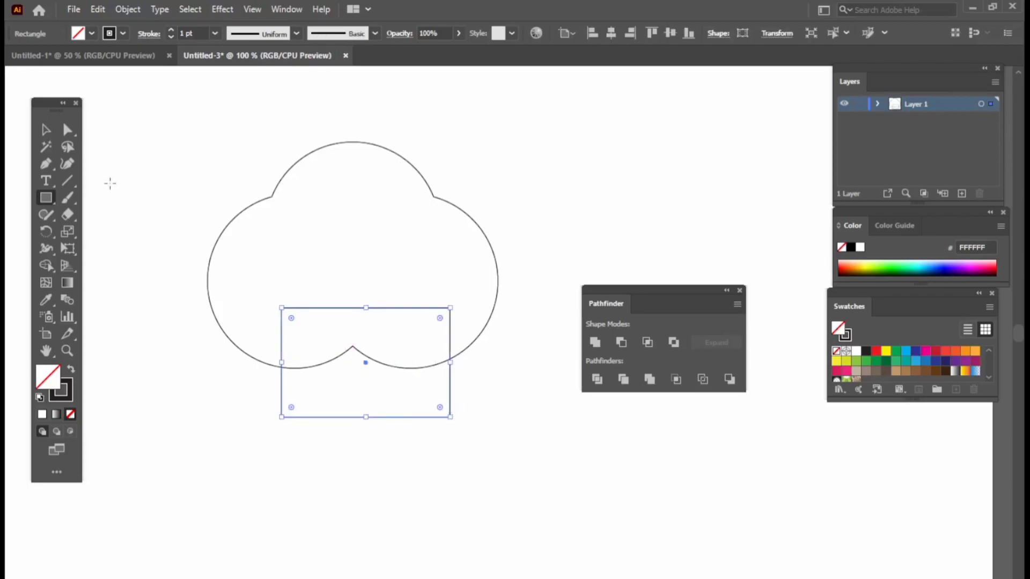
{"action": "left_click", "coordinate": [46, 130]}
{"action": "left_click_drag", "start_coordinate": [183, 116], "coordinate": [406, 436]}
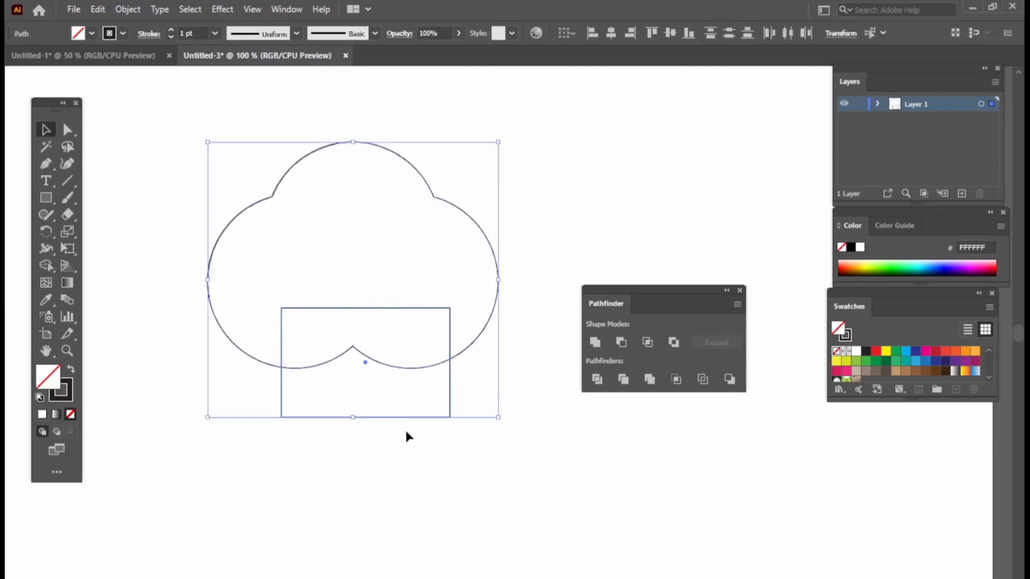
{"action": "left_click", "coordinate": [612, 33]}
{"action": "left_click", "coordinate": [585, 185]}
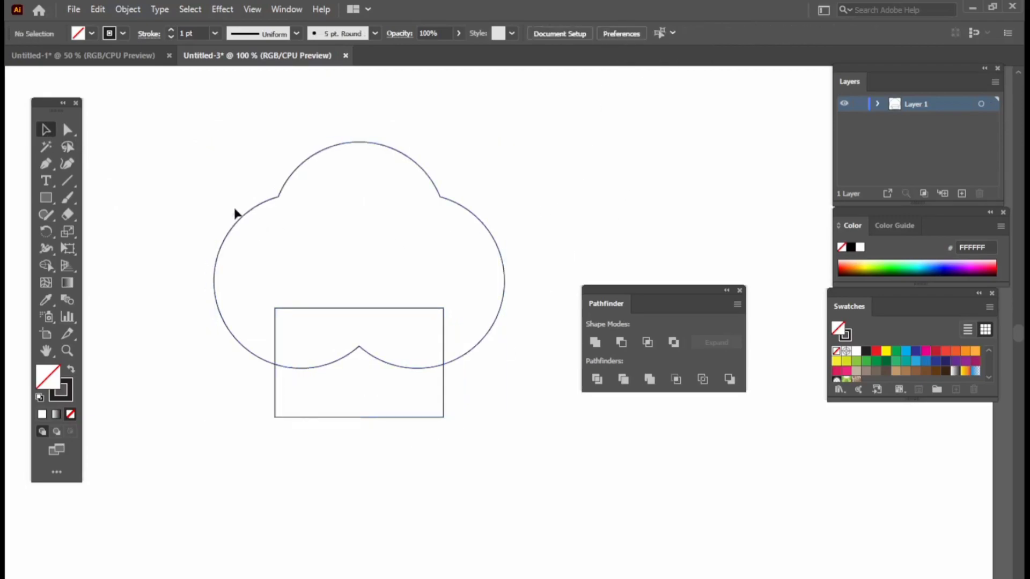
{"action": "left_click_drag", "start_coordinate": [210, 175], "coordinate": [445, 458]}
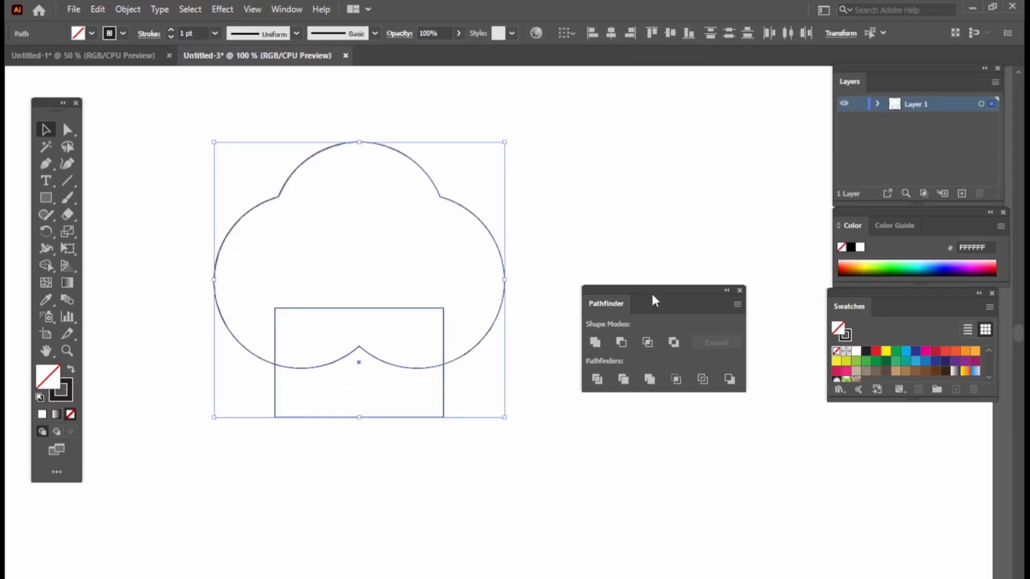
Step: Unite the cloud and rectangle into one hat shape with a 16 pt stroke
{"action": "left_click", "coordinate": [600, 343]}
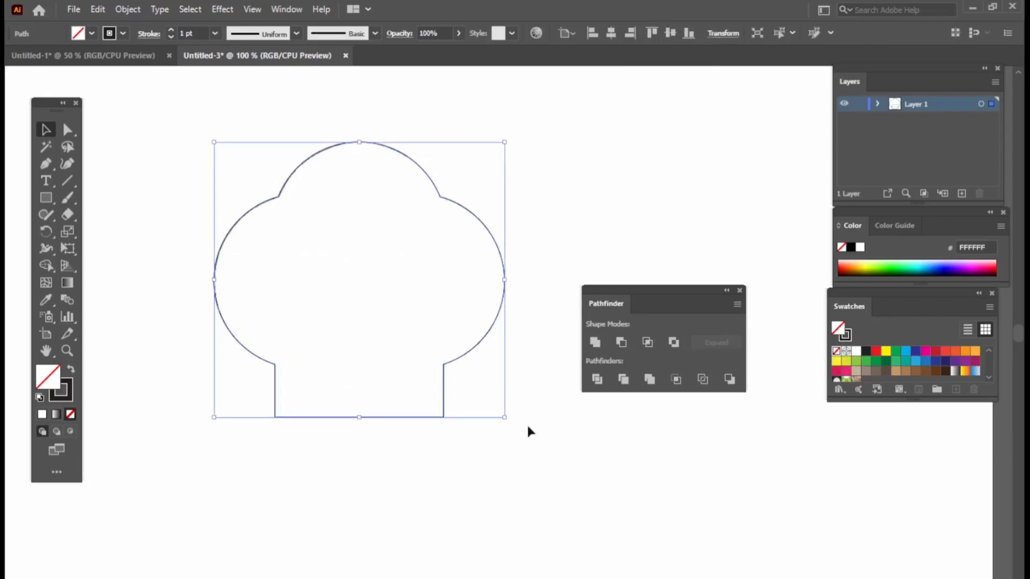
{"action": "left_click", "coordinate": [503, 447]}
{"action": "scroll", "coordinate": [503, 450], "scroll_direction": "down", "scroll_amount": 2}
{"action": "left_click", "coordinate": [285, 252]}
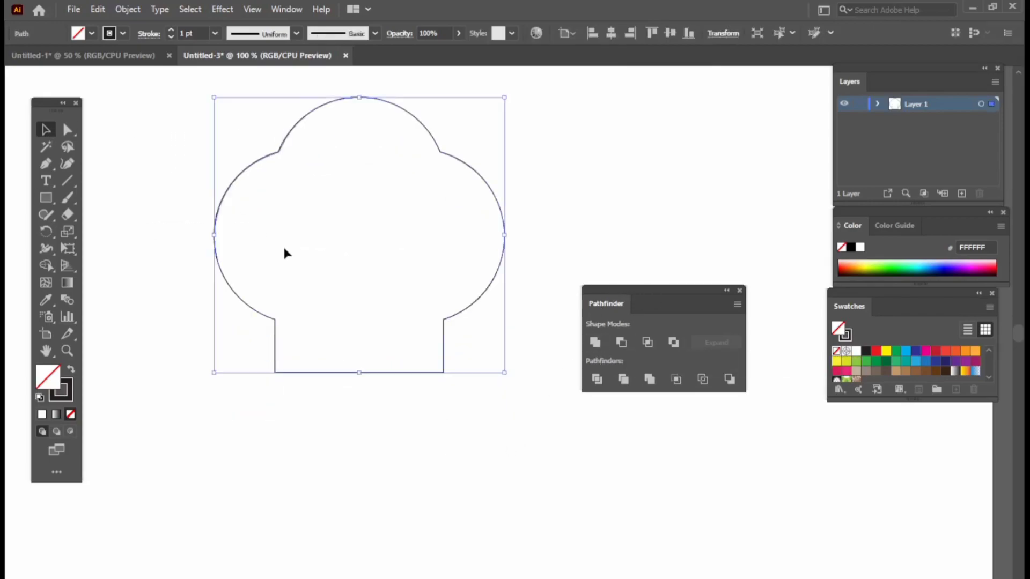
{"action": "left_click", "coordinate": [194, 33]}
{"action": "key", "text": "Up"}
{"action": "key", "text": "Up"}
{"action": "key", "text": "Up"}
{"action": "key", "text": "Up"}
{"action": "key", "text": "Up"}
{"action": "key", "text": "Up"}
{"action": "key", "text": "Up"}
{"action": "key", "text": "Up"}
{"action": "key", "text": "Up"}
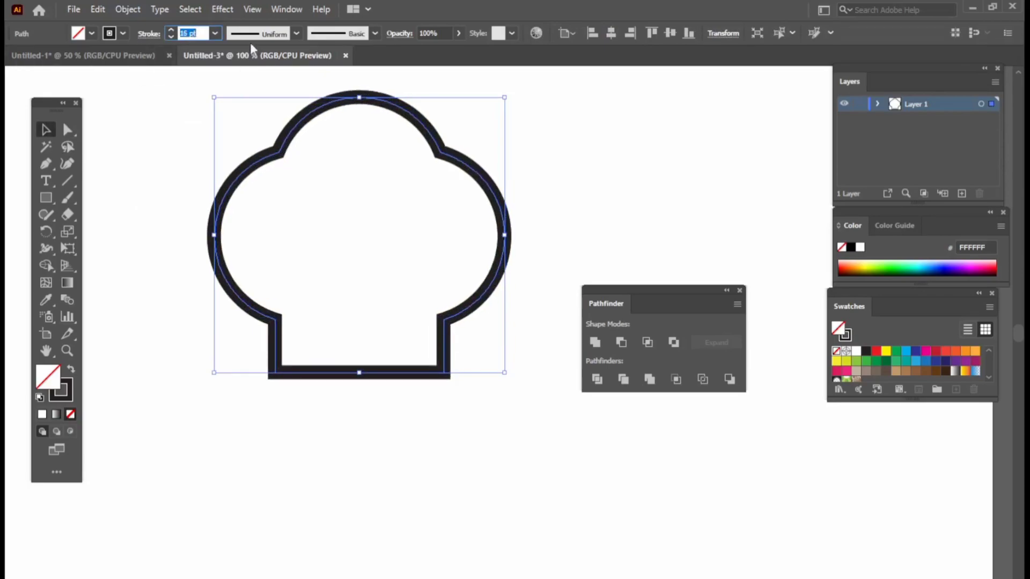
Step: Draw a solid dark bar below the hat and stretch it to the hat's width
{"action": "left_click", "coordinate": [133, 189]}
{"action": "key", "text": "m"}
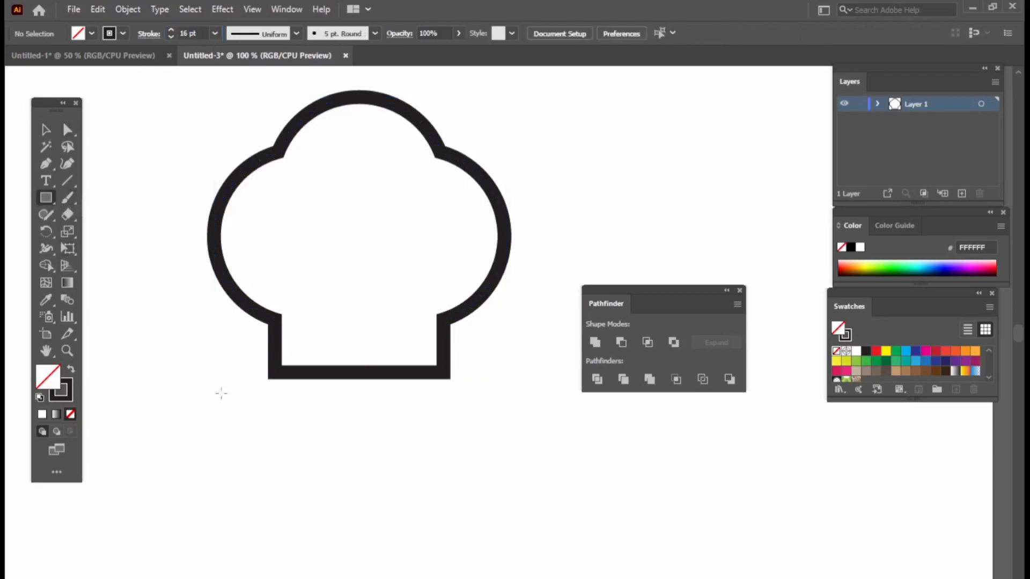
{"action": "left_click_drag", "start_coordinate": [273, 391], "coordinate": [446, 428]}
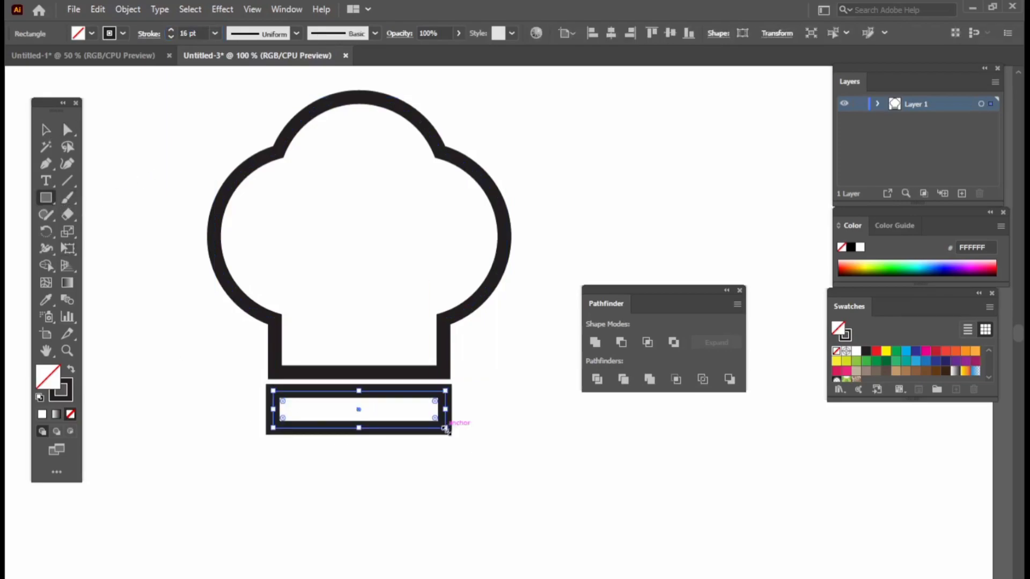
{"action": "left_click", "coordinate": [70, 370]}
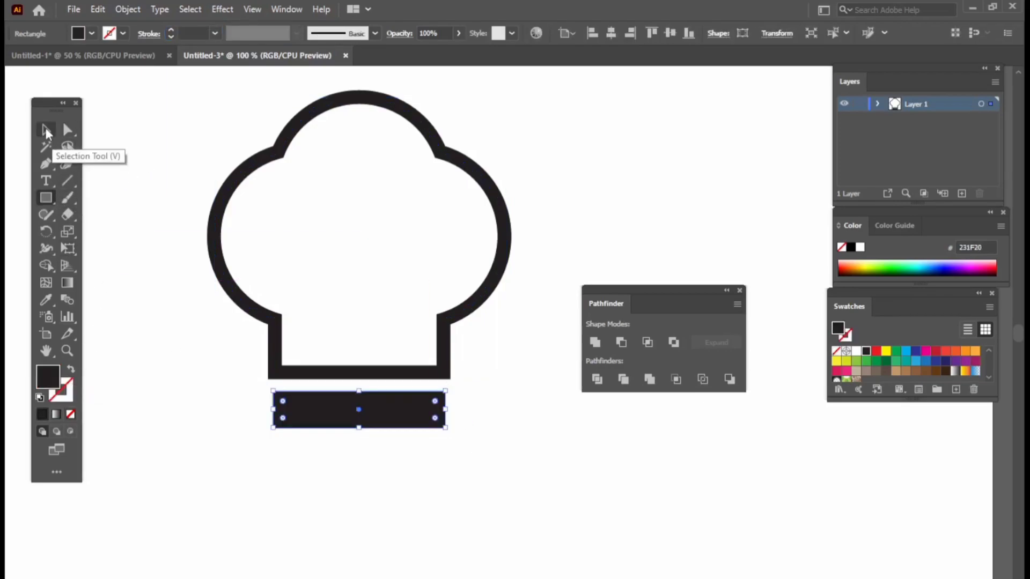
{"action": "left_click", "coordinate": [46, 129]}
{"action": "scroll", "coordinate": [328, 395], "scroll_direction": "up", "scroll_amount": 2}
{"action": "left_click", "coordinate": [328, 394]}
{"action": "left_click_drag", "start_coordinate": [222, 410], "coordinate": [213, 409]}
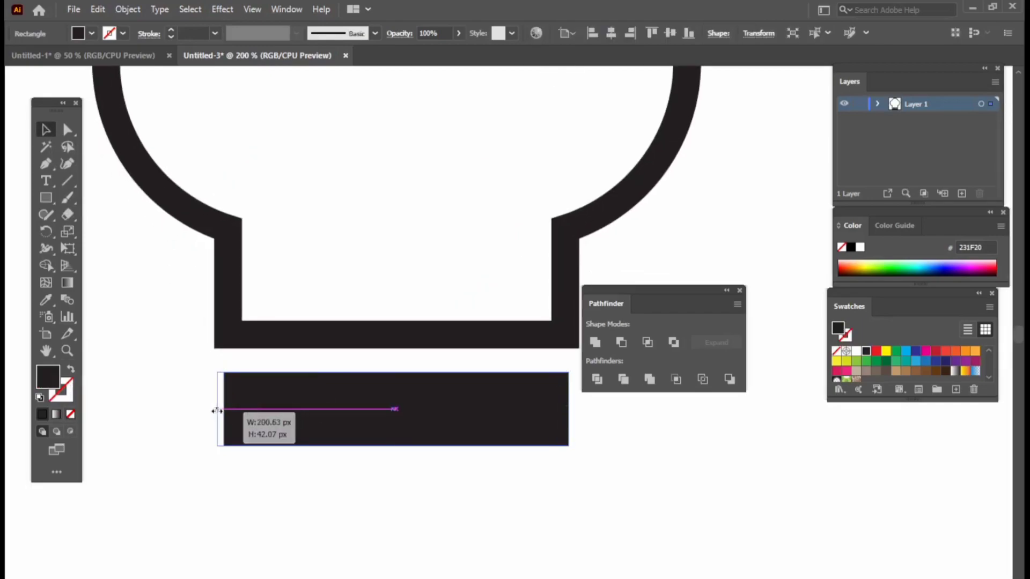
{"action": "left_click_drag", "start_coordinate": [539, 408], "coordinate": [550, 407]}
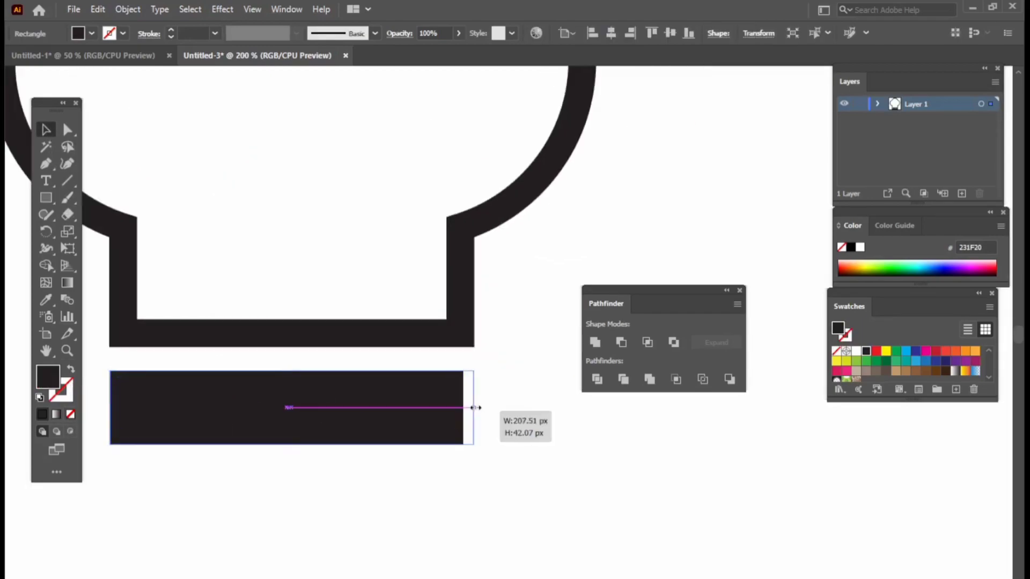
{"action": "left_click", "coordinate": [573, 410]}
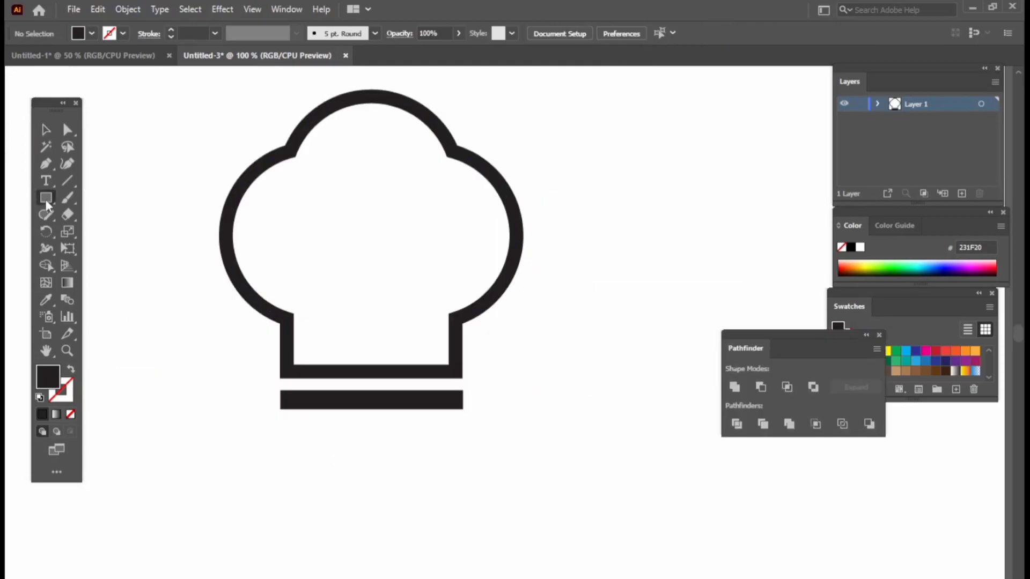
Step: Draw a large circle on the bar as an outline with a 16 pt stroke
{"action": "left_click", "coordinate": [46, 198]}
{"action": "left_click", "coordinate": [107, 231]}
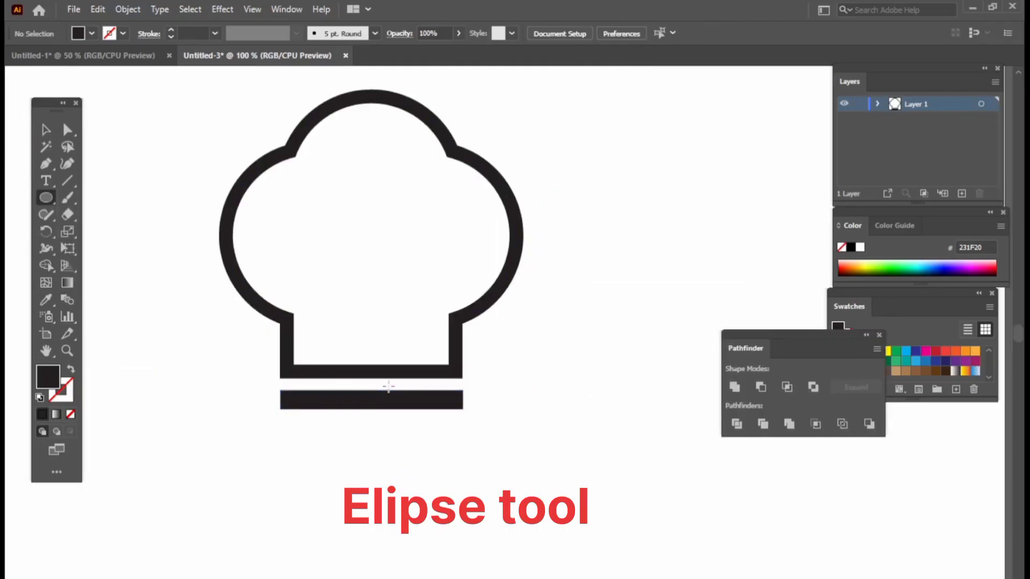
{"action": "left_click_drag", "start_coordinate": [372, 400], "coordinate": [534, 560]}
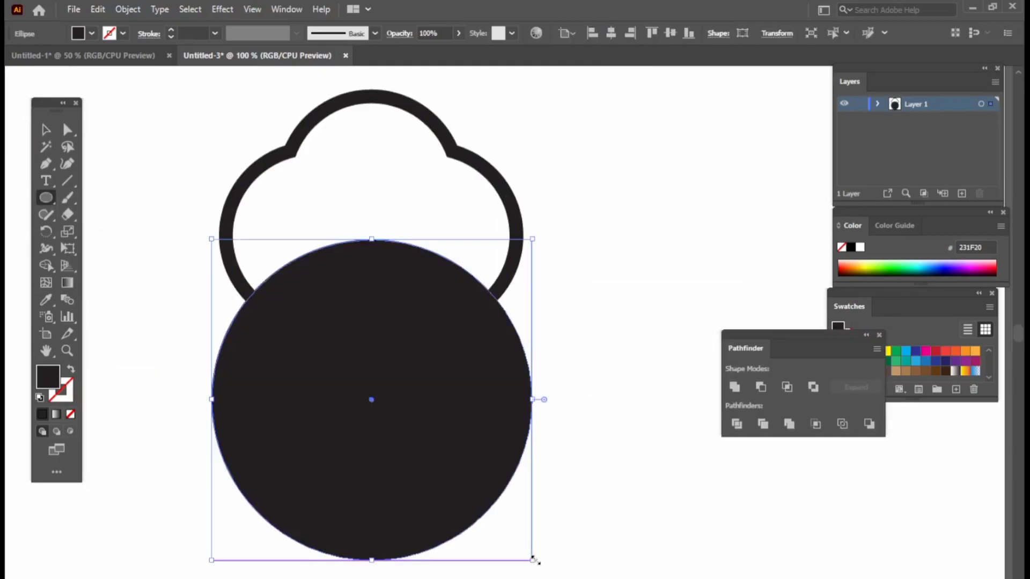
{"action": "left_click", "coordinate": [70, 370]}
{"action": "left_click", "coordinate": [46, 130]}
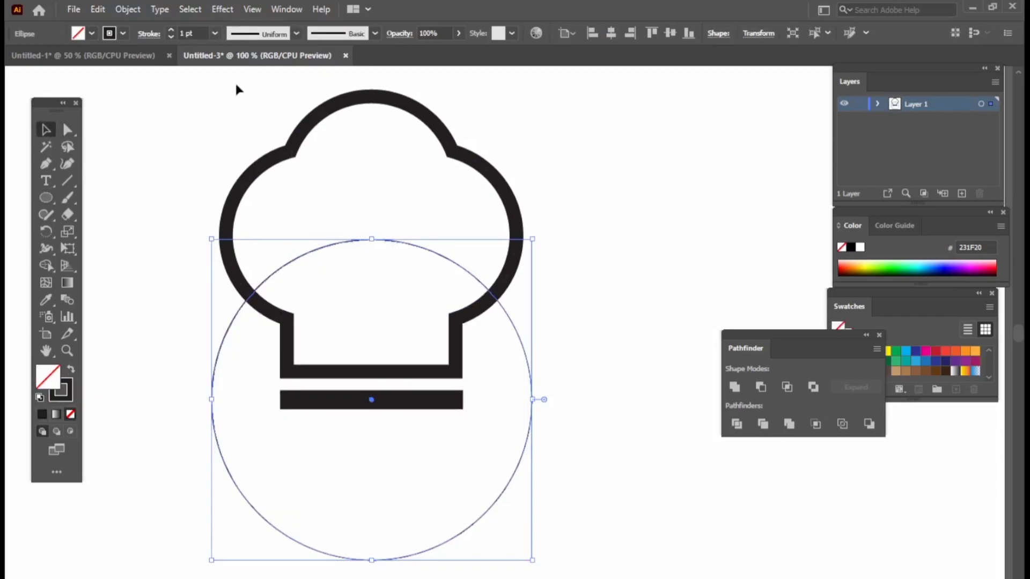
{"action": "left_click", "coordinate": [192, 32]}
Step: Move the circle up about 32 px so its top edge overlaps the hat's cloud
{"action": "scroll", "coordinate": [192, 32], "scroll_direction": "up", "scroll_amount": 3}
{"action": "scroll", "coordinate": [192, 32], "scroll_direction": "up", "scroll_amount": 4}
{"action": "scroll", "coordinate": [191, 33], "scroll_direction": "up", "scroll_amount": 4}
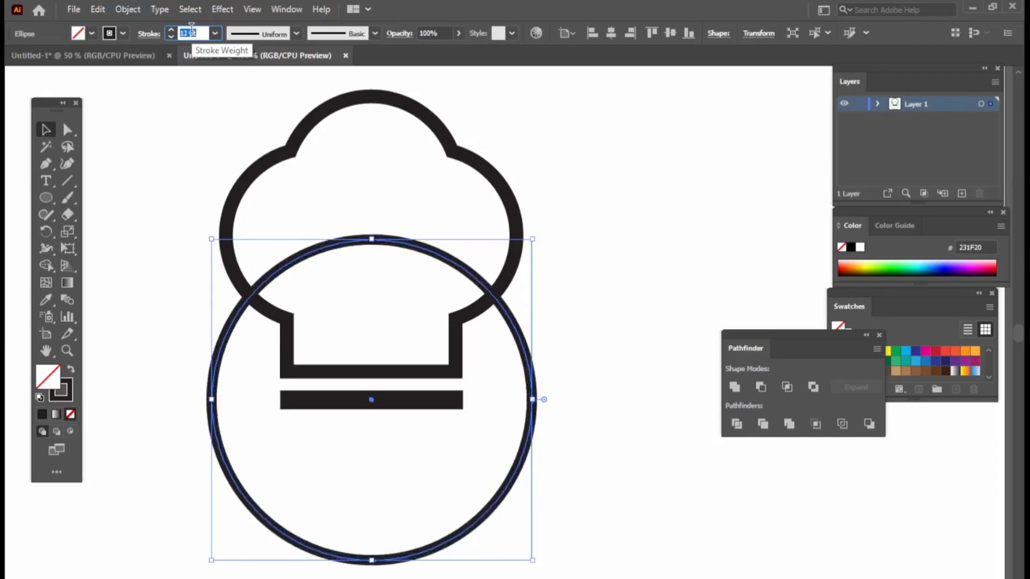
{"action": "scroll", "coordinate": [191, 28], "scroll_direction": "up", "scroll_amount": 1}
{"action": "scroll", "coordinate": [192, 28], "scroll_direction": "up", "scroll_amount": 2}
{"action": "scroll", "coordinate": [191, 27], "scroll_direction": "up", "scroll_amount": 1}
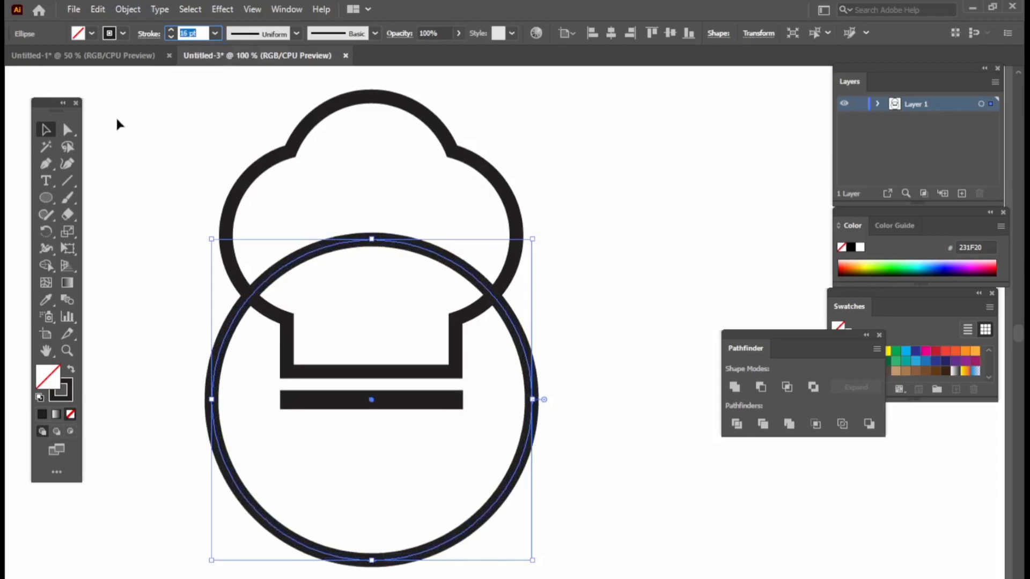
{"action": "left_click", "coordinate": [161, 177]}
{"action": "left_click_drag", "start_coordinate": [375, 234], "coordinate": [380, 216]}
{"action": "left_click", "coordinate": [585, 255]}
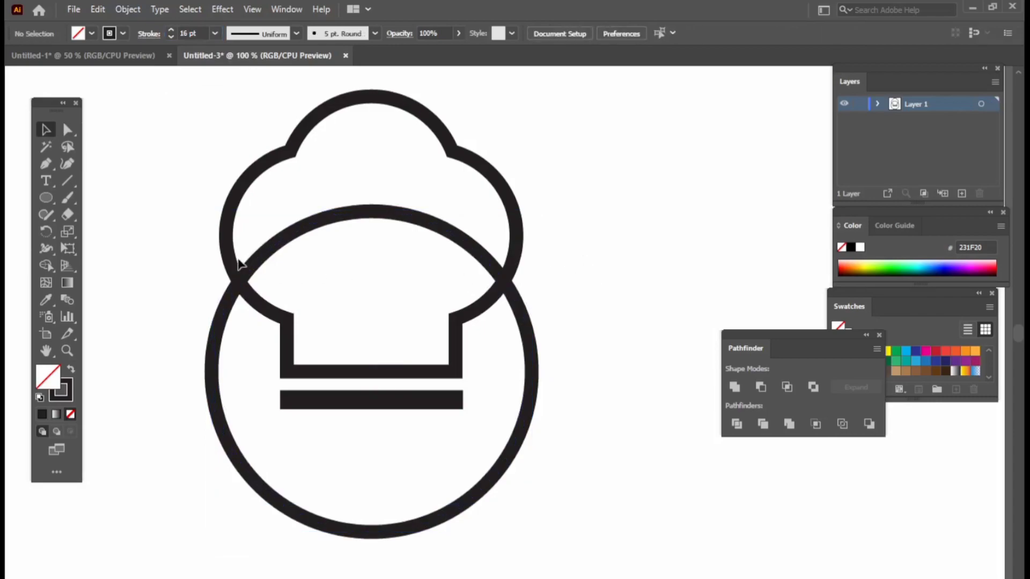
{"action": "left_click_drag", "start_coordinate": [209, 223], "coordinate": [602, 492]}
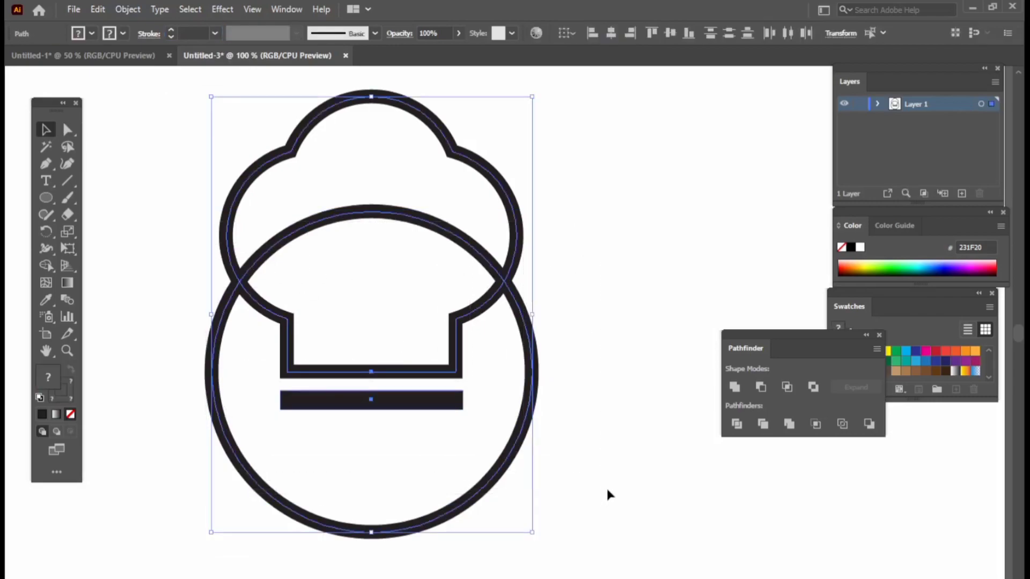
Step: Merge the hat and circle with the Shape Builder, removing the inner arc
{"action": "left_click", "coordinate": [46, 265]}
{"action": "left_click_drag", "start_coordinate": [352, 197], "coordinate": [364, 234]}
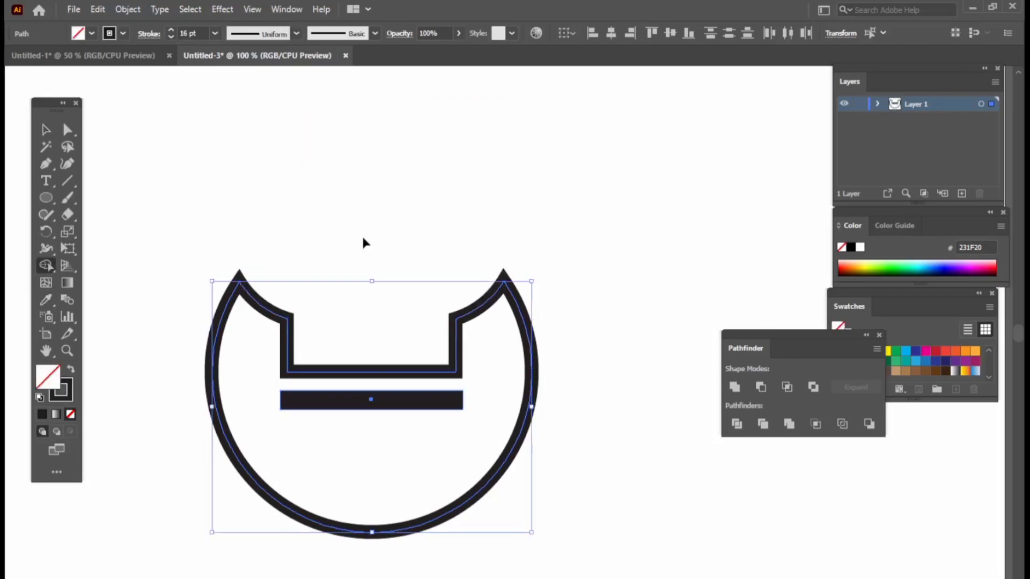
{"action": "key", "text": "ctrl+z"}
{"action": "left_click_drag", "start_coordinate": [361, 193], "coordinate": [361, 241]}
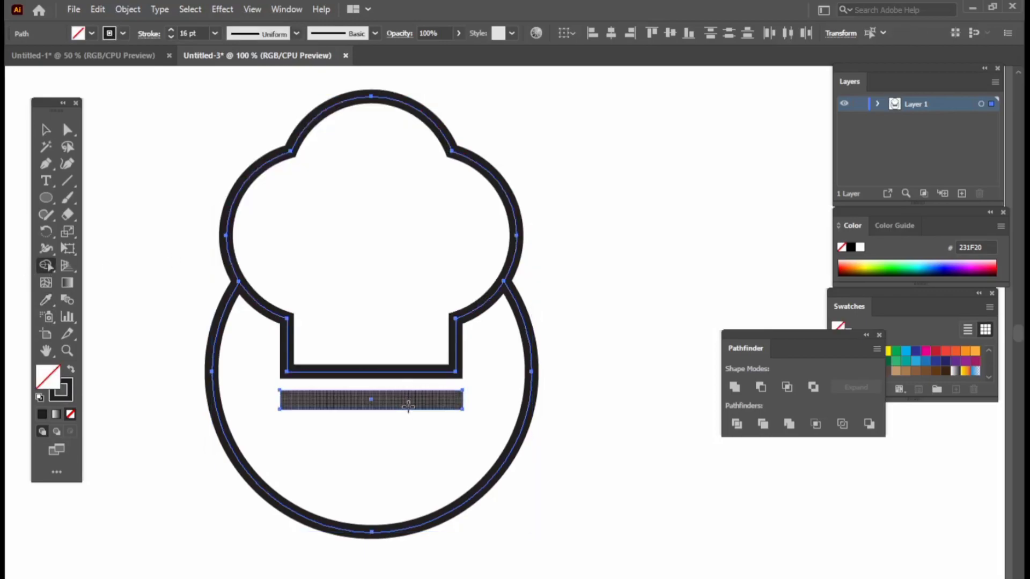
Step: Scale the whole logo down proportionally
{"action": "left_click", "coordinate": [45, 130]}
{"action": "left_click", "coordinate": [140, 147]}
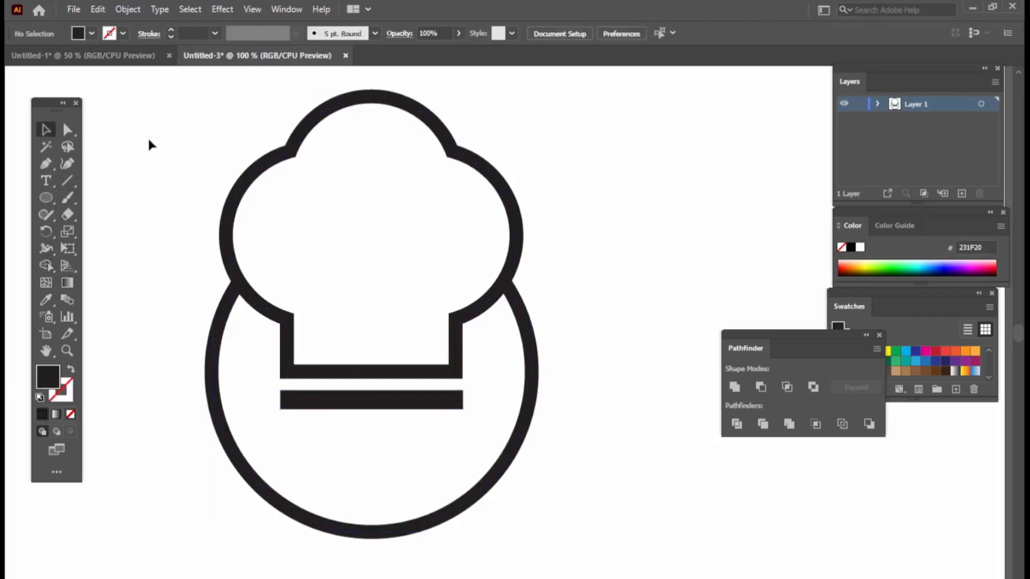
{"action": "left_click_drag", "start_coordinate": [147, 136], "coordinate": [466, 370]}
{"action": "left_click_drag", "start_coordinate": [371, 97], "coordinate": [387, 154]}
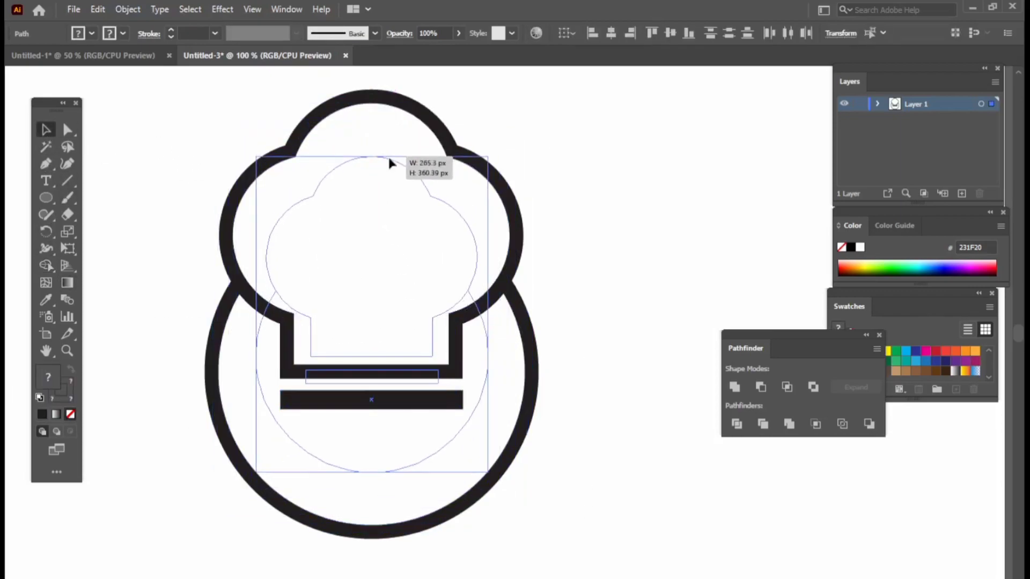
{"action": "left_click", "coordinate": [528, 174]}
{"action": "left_click_drag", "start_coordinate": [528, 174], "coordinate": [538, 189]}
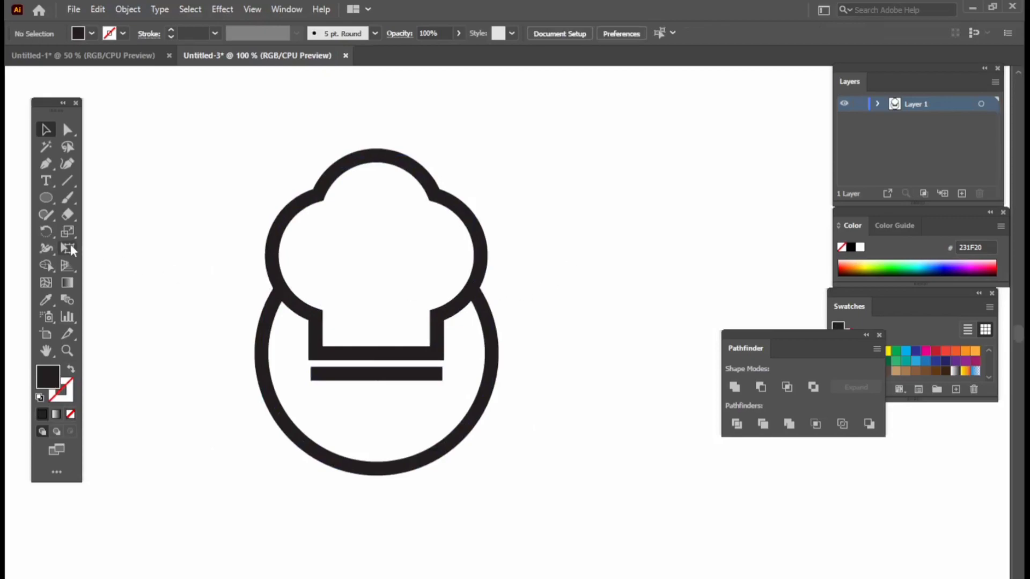
Step: Draw a wide band across the circle's lower part and move it up about 40 px
{"action": "left_click", "coordinate": [47, 199]}
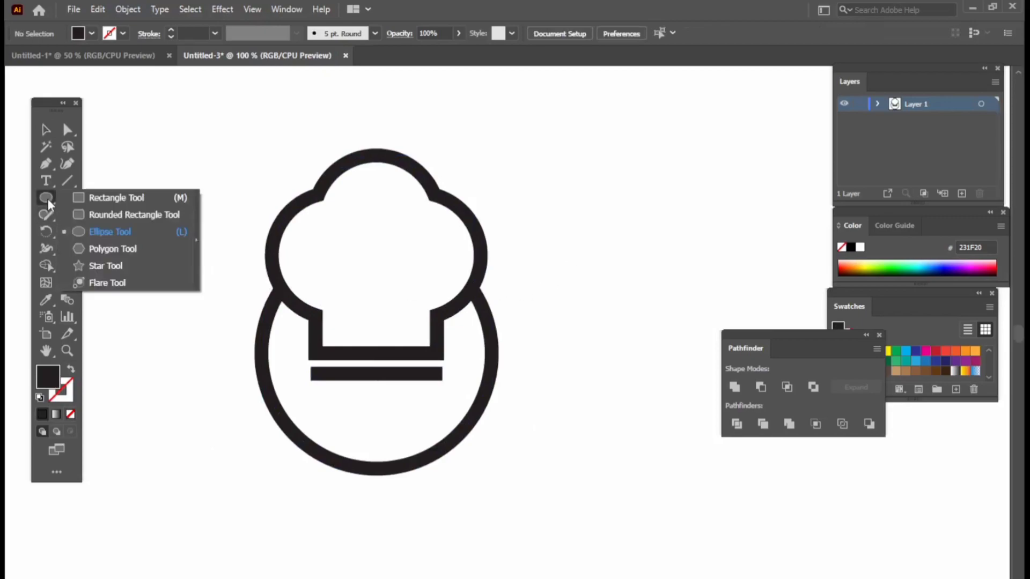
{"action": "left_click", "coordinate": [122, 199]}
{"action": "left_click_drag", "start_coordinate": [233, 416], "coordinate": [525, 469]}
{"action": "left_click", "coordinate": [45, 131]}
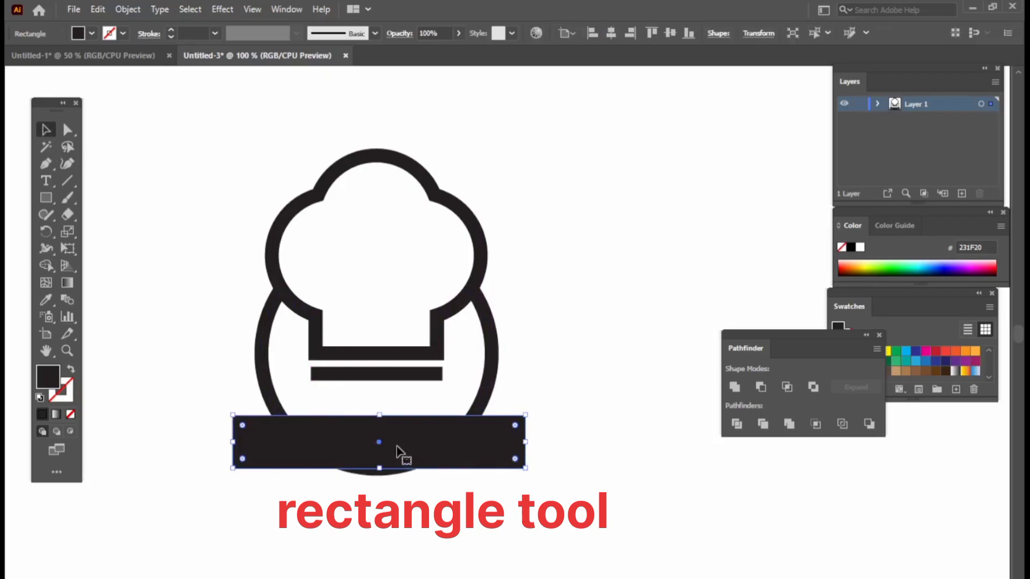
{"action": "left_click_drag", "start_coordinate": [395, 453], "coordinate": [396, 431]}
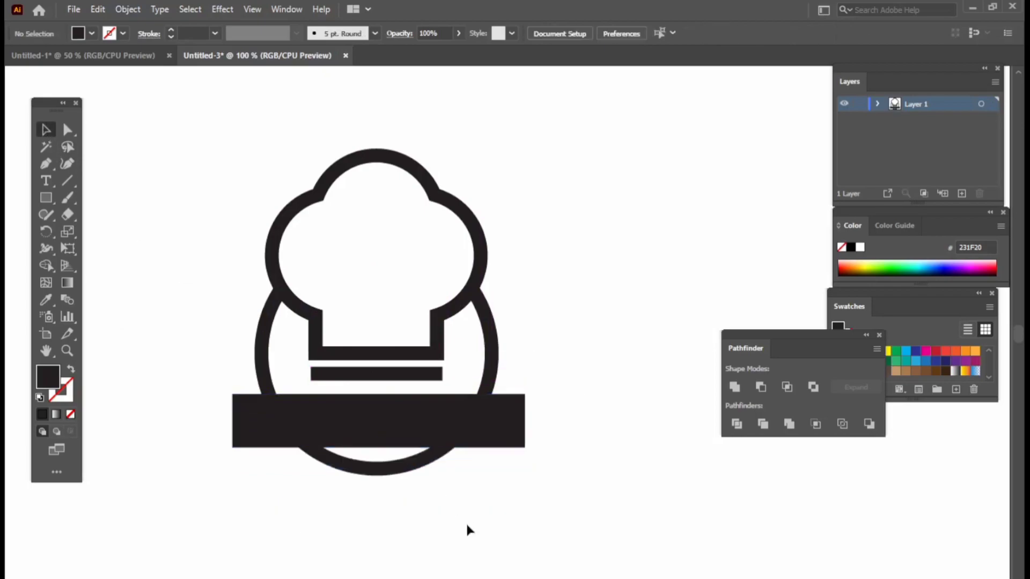
{"action": "left_click_drag", "start_coordinate": [405, 437], "coordinate": [405, 433]}
{"action": "scroll", "coordinate": [406, 433], "scroll_direction": "up", "scroll_amount": 3}
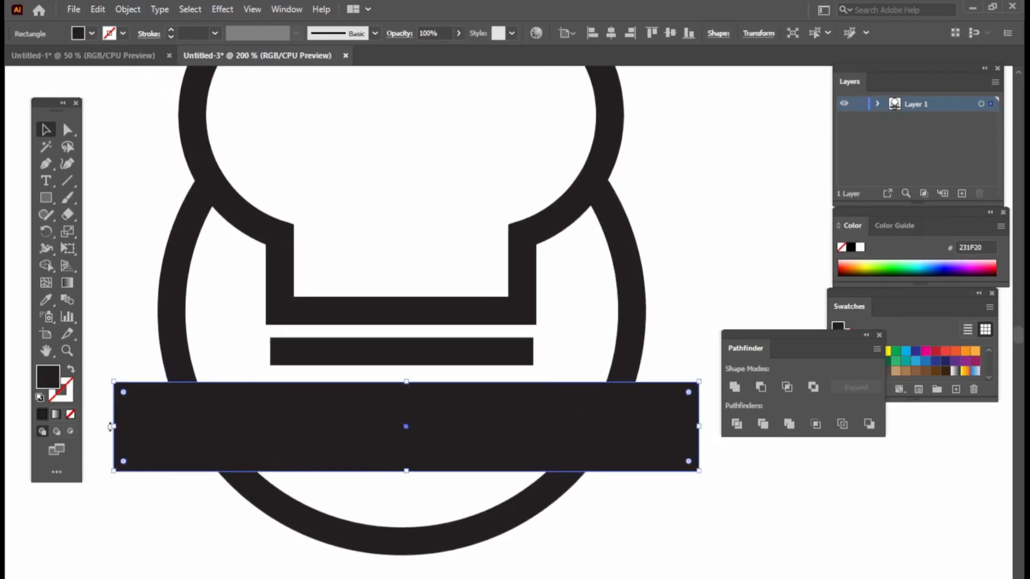
Step: Narrow the black bar from both sides and reselect it
{"action": "left_click_drag", "start_coordinate": [118, 427], "coordinate": [123, 428]}
{"action": "left_click_drag", "start_coordinate": [698, 428], "coordinate": [687, 431]}
{"action": "scroll", "coordinate": [697, 439], "scroll_direction": "down", "scroll_amount": 1}
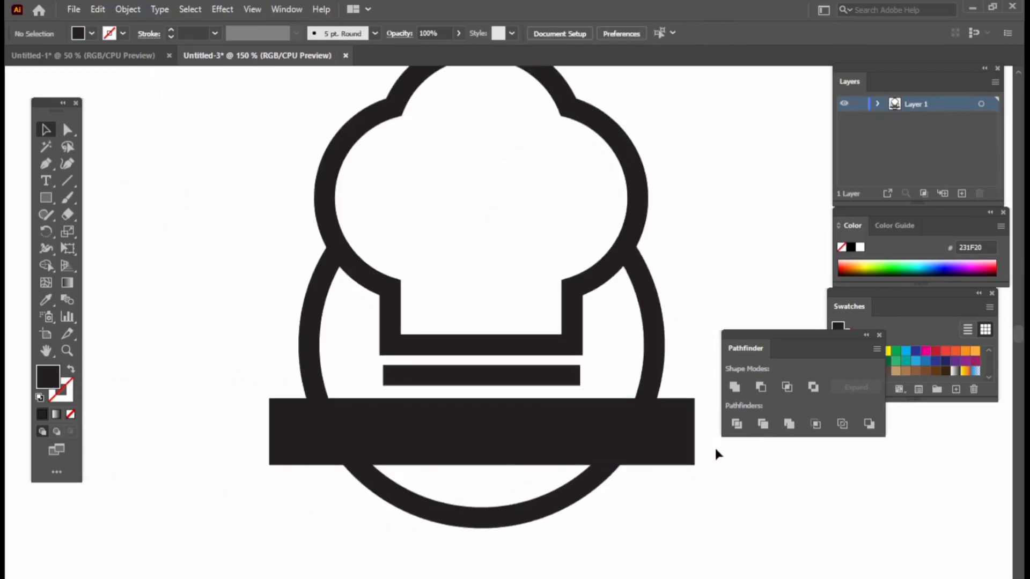
{"action": "left_click_drag", "start_coordinate": [211, 184], "coordinate": [589, 523]}
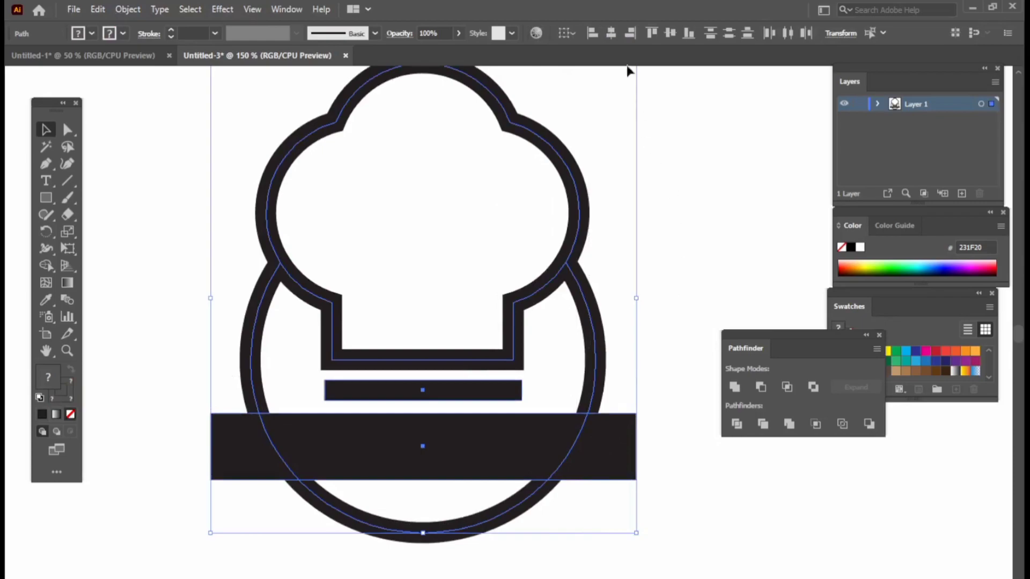
{"action": "left_click", "coordinate": [649, 161]}
{"action": "scroll", "coordinate": [677, 331], "scroll_direction": "down", "scroll_amount": 1}
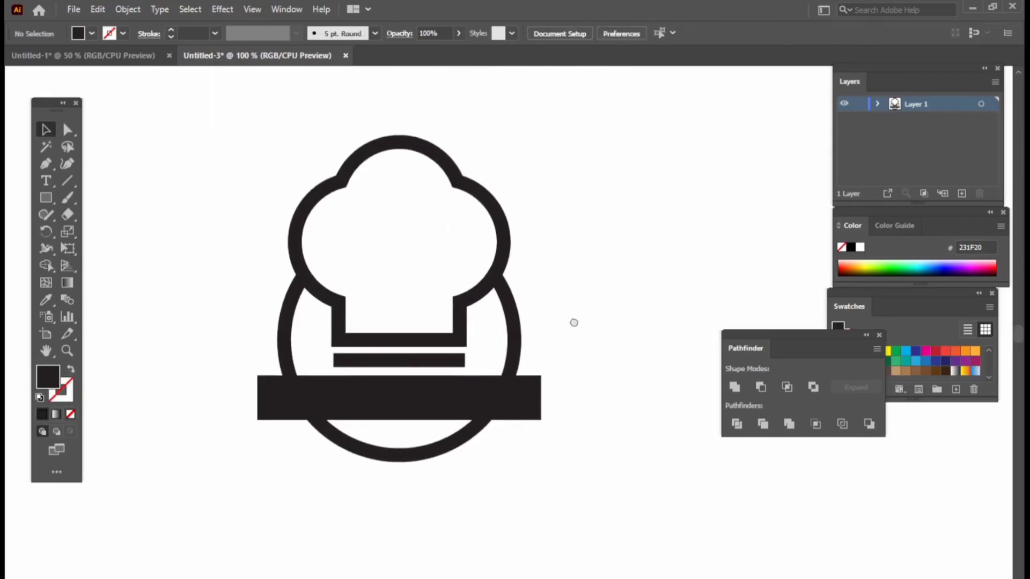
{"action": "left_click", "coordinate": [510, 395]}
Step: Drag the bar's corner widget with Direct Selection to round it into a pill shape
{"action": "left_click", "coordinate": [67, 133]}
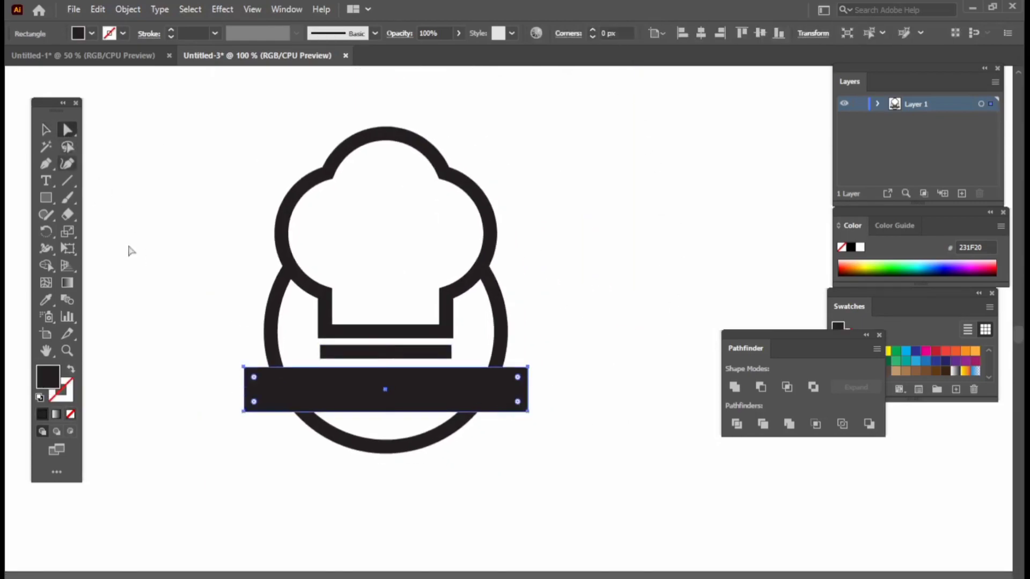
{"action": "left_click_drag", "start_coordinate": [260, 388], "coordinate": [310, 390]}
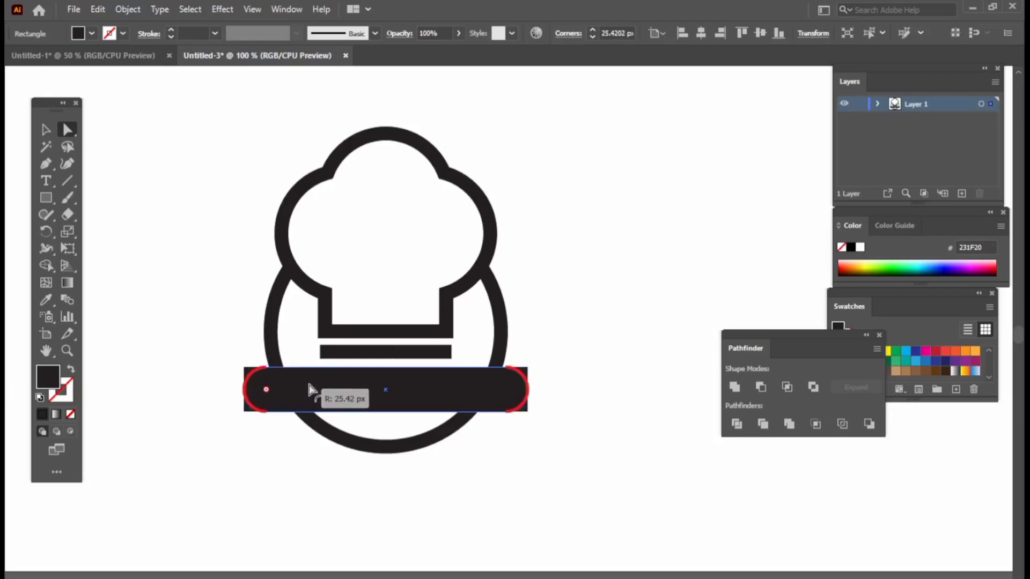
{"action": "left_click", "coordinate": [438, 499]}
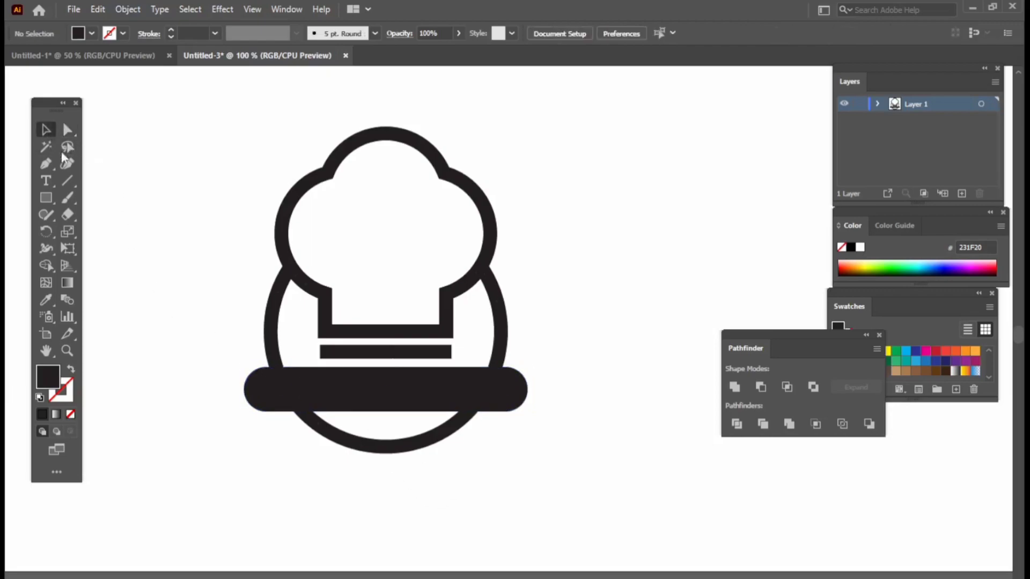
{"action": "left_click", "coordinate": [354, 404]}
{"action": "scroll", "coordinate": [354, 400], "scroll_direction": "up", "scroll_amount": 1}
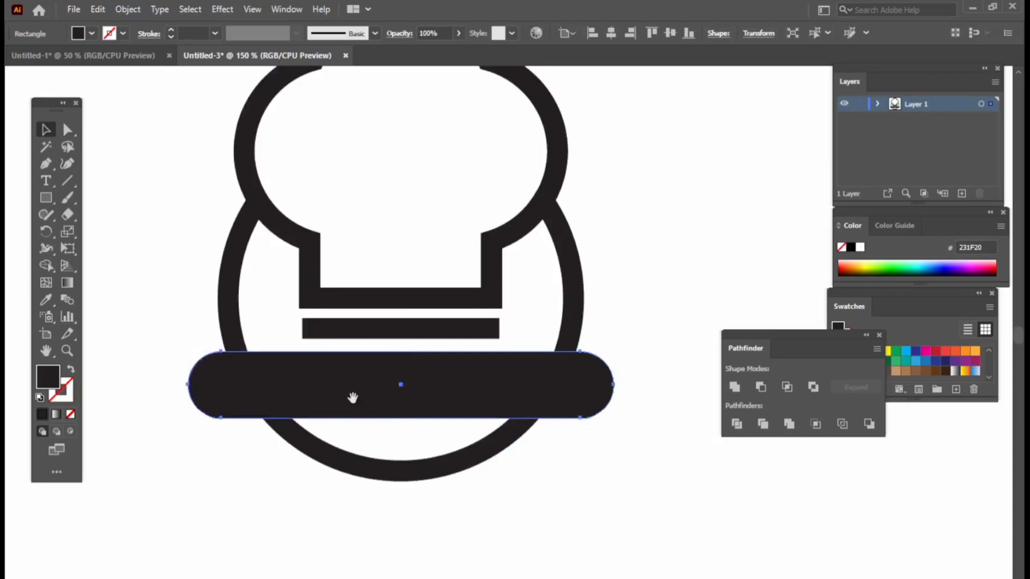
{"action": "left_click_drag", "start_coordinate": [353, 397], "coordinate": [346, 376]}
{"action": "left_click", "coordinate": [128, 9]}
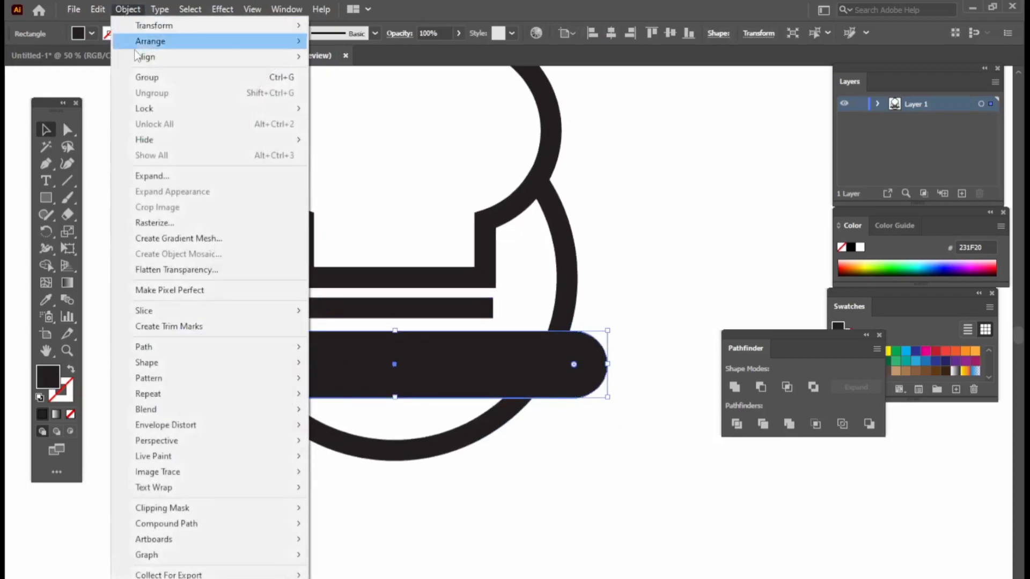
{"action": "mouse_move", "coordinate": [144, 346]}
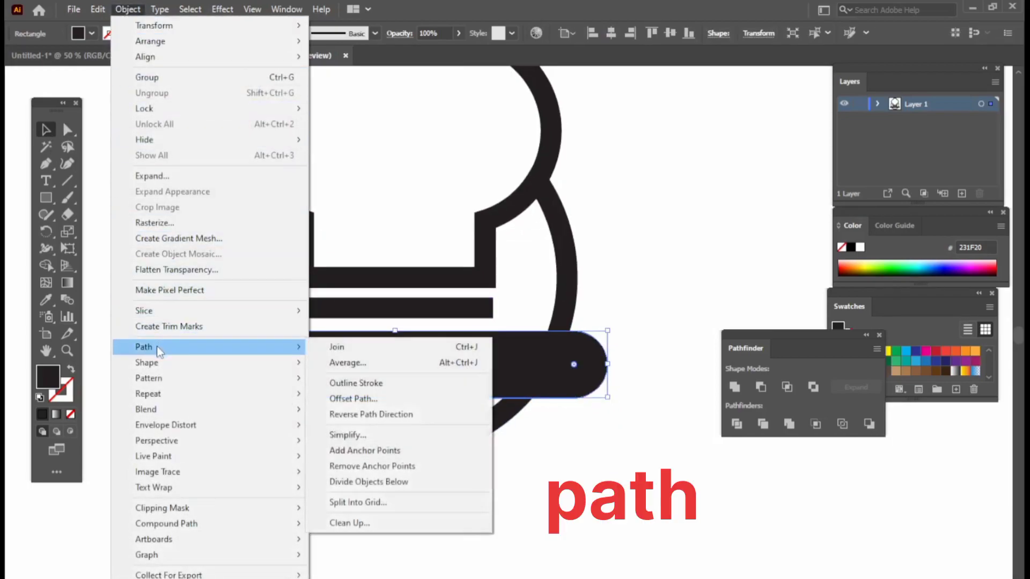
Step: Offset the pill bar by 6 px and fill the offset copy with magenta
{"action": "left_click", "coordinate": [368, 401]}
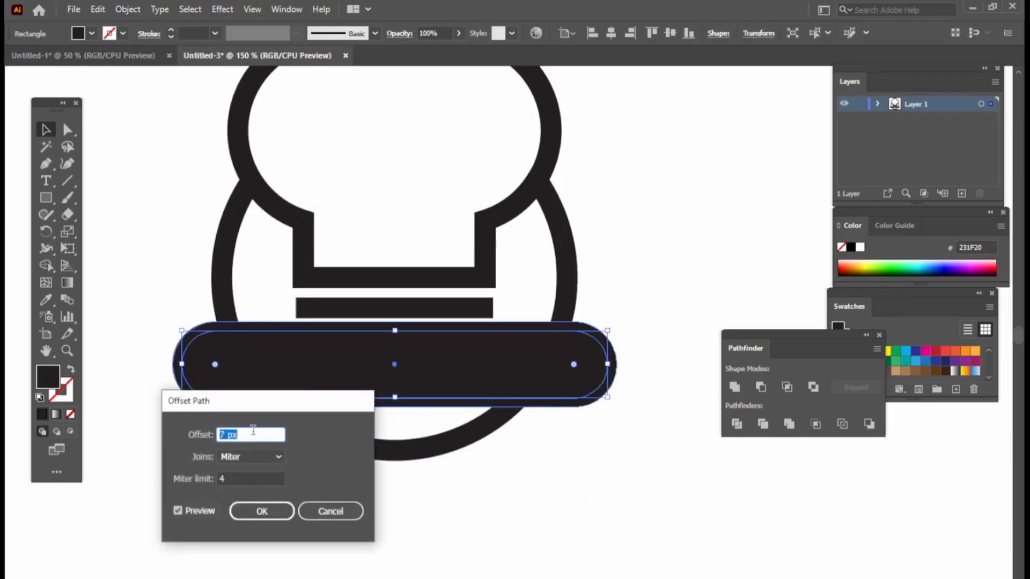
{"action": "key", "text": "Down"}
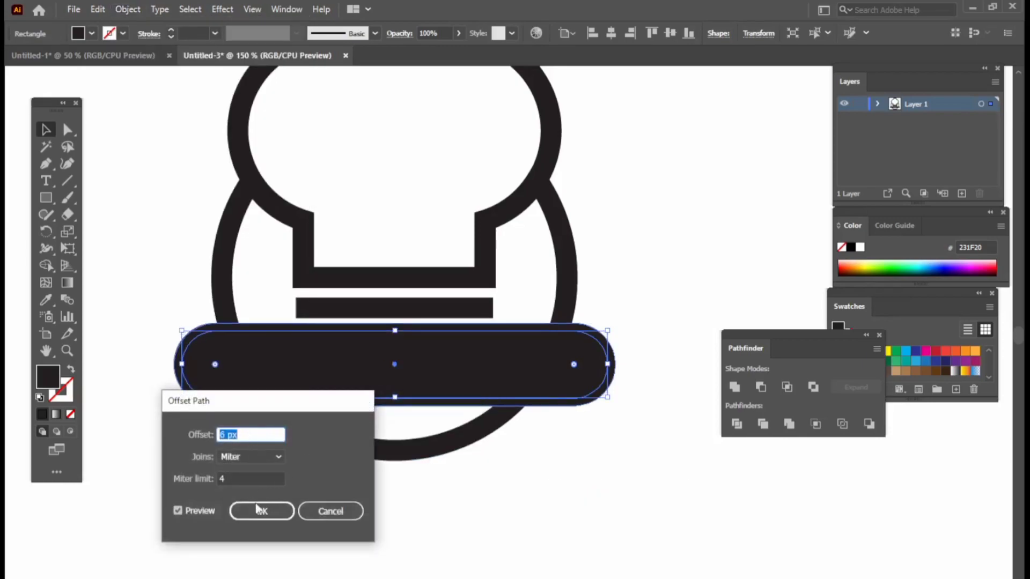
{"action": "left_click", "coordinate": [257, 508]}
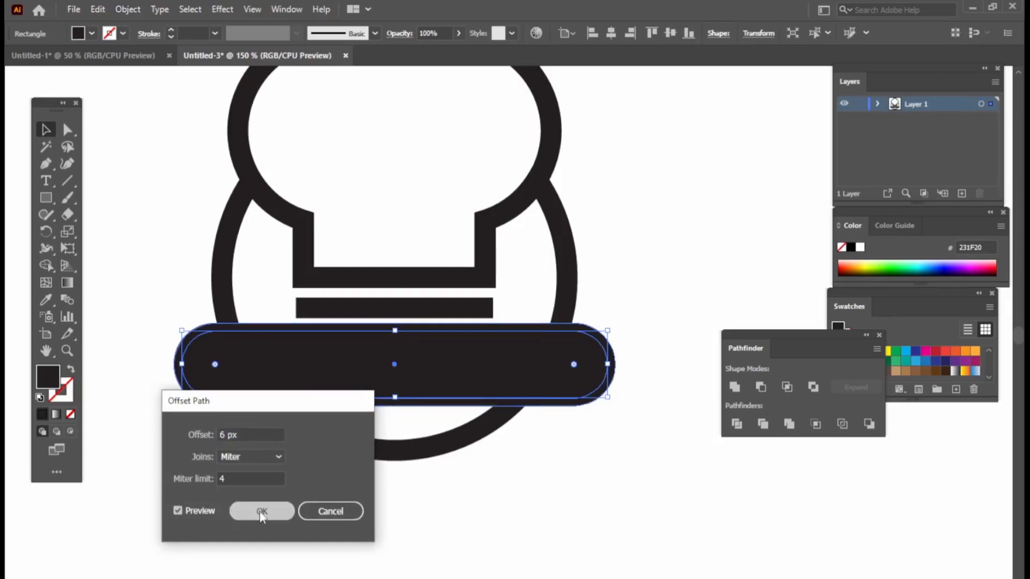
{"action": "left_click", "coordinate": [926, 350]}
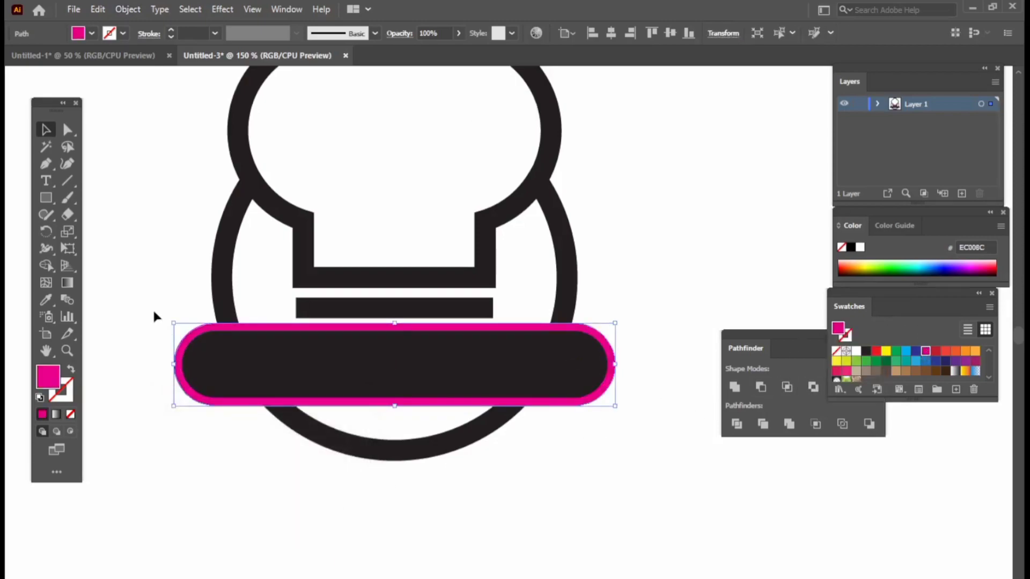
Step: Expand all logo artwork with Fill and Stroke via Object > Expand, then reselect everything
{"action": "left_click_drag", "start_coordinate": [154, 306], "coordinate": [614, 460]}
{"action": "key", "text": "ctrl+minus"}
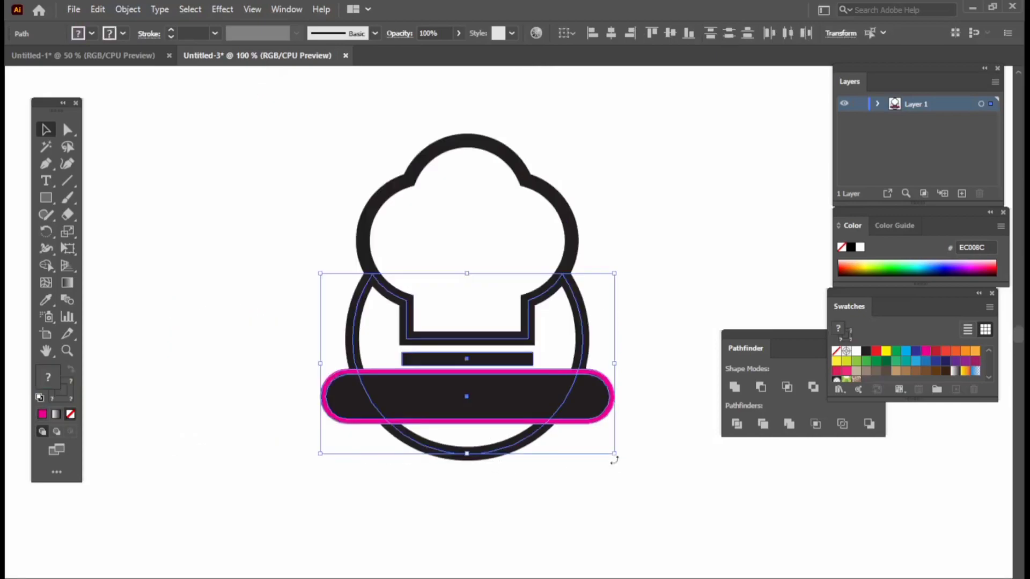
{"action": "left_click_drag", "start_coordinate": [284, 191], "coordinate": [589, 448]}
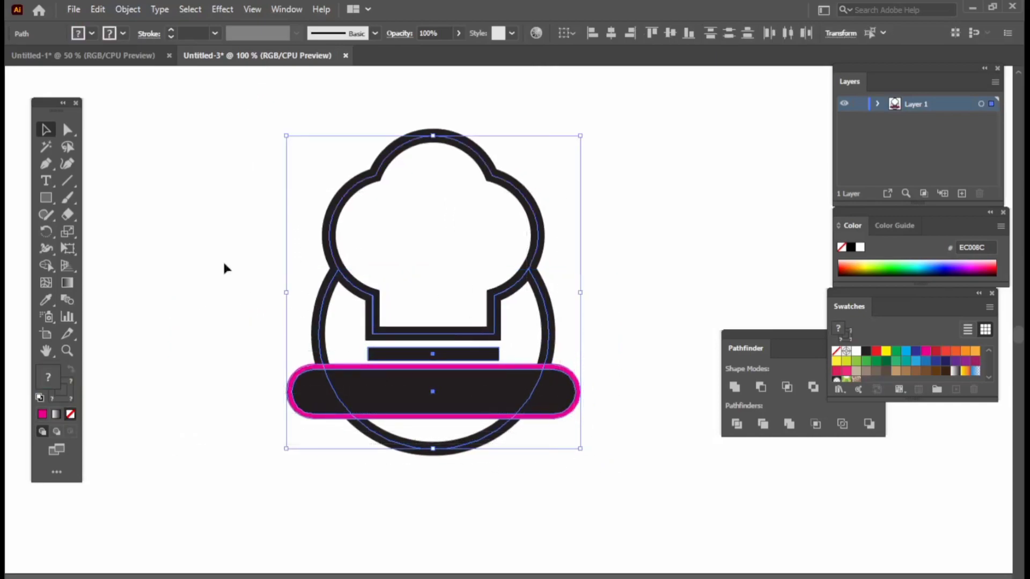
{"action": "left_click", "coordinate": [129, 9]}
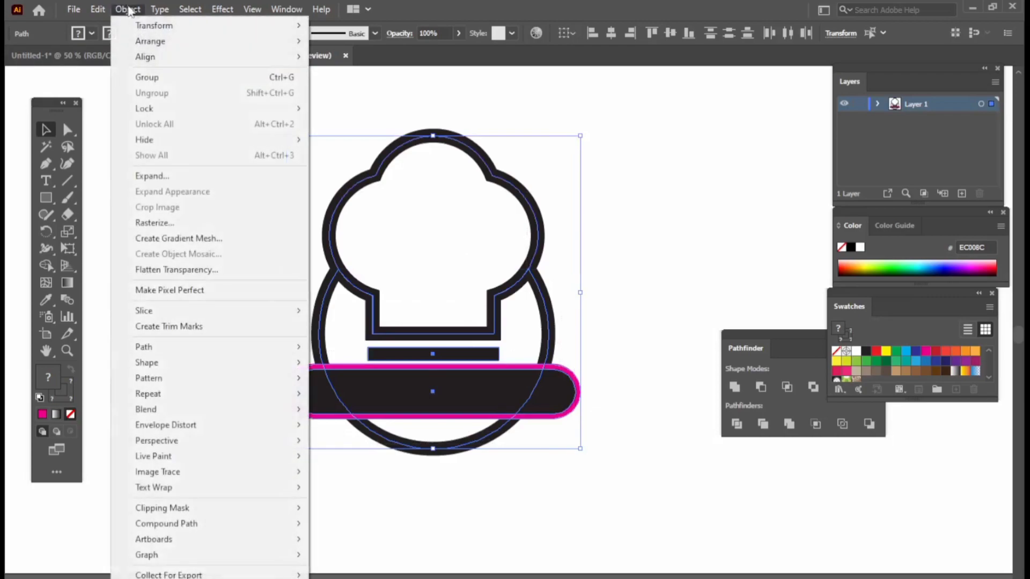
{"action": "left_click", "coordinate": [164, 175]}
{"action": "left_click", "coordinate": [332, 345]}
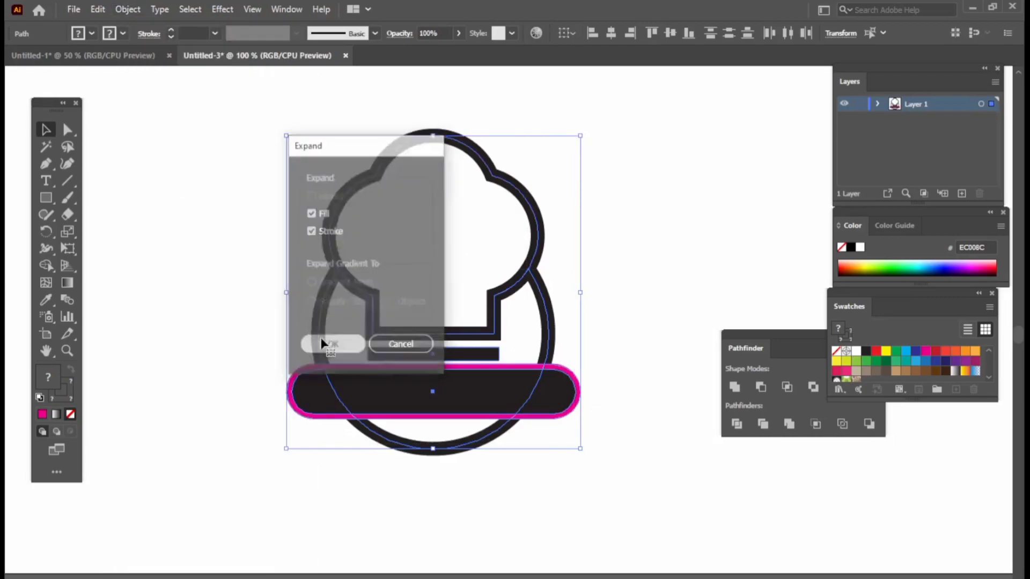
{"action": "left_click", "coordinate": [253, 328]}
{"action": "scroll", "coordinate": [253, 330], "scroll_direction": "right", "scroll_amount": 2}
{"action": "mouse_move", "coordinate": [169, 230]}
{"action": "left_mouse_down"}
{"action": "mouse_move", "coordinate": [503, 466]}
{"action": "mouse_move", "coordinate": [536, 503]}
{"action": "left_mouse_up"}
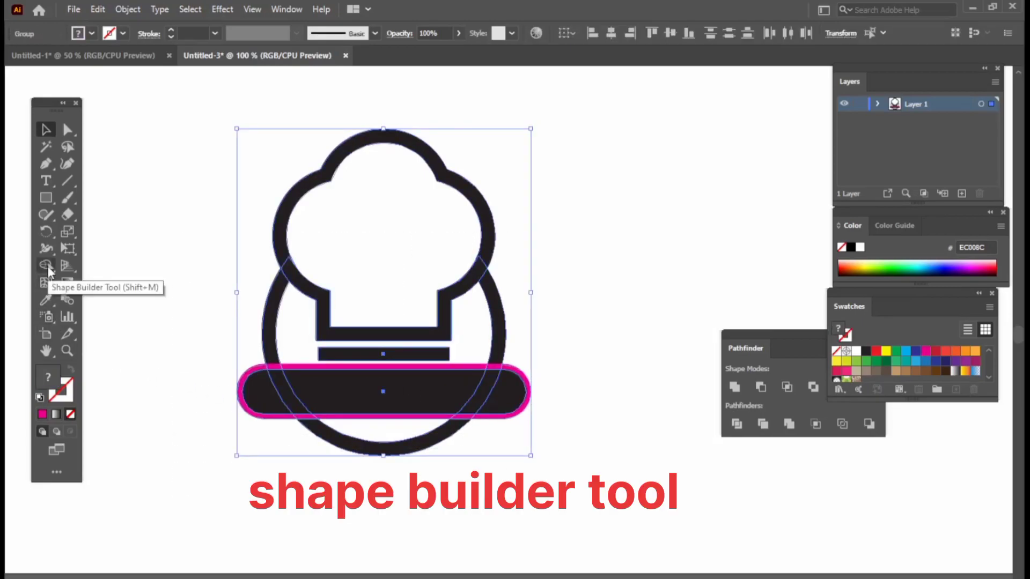
Step: Delete the magenta ring pieces with Shape Builder and merge the bar into one black shape
{"action": "left_click", "coordinate": [46, 265]}
{"action": "scroll", "coordinate": [329, 363], "scroll_direction": "up", "scroll_amount": 2}
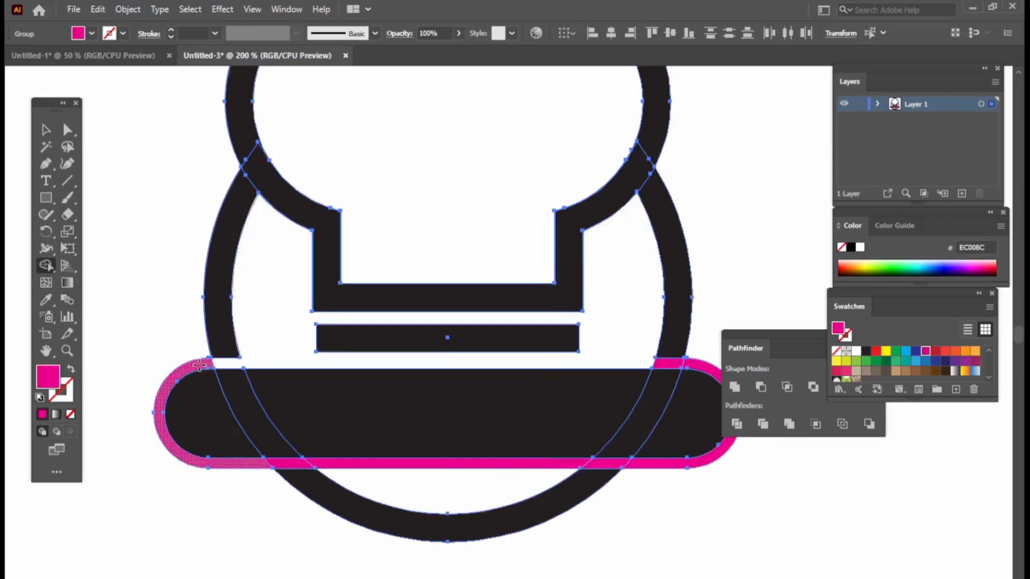
{"action": "left_click_drag", "start_coordinate": [241, 364], "coordinate": [301, 462]}
{"action": "left_click_drag", "start_coordinate": [399, 463], "coordinate": [595, 465]}
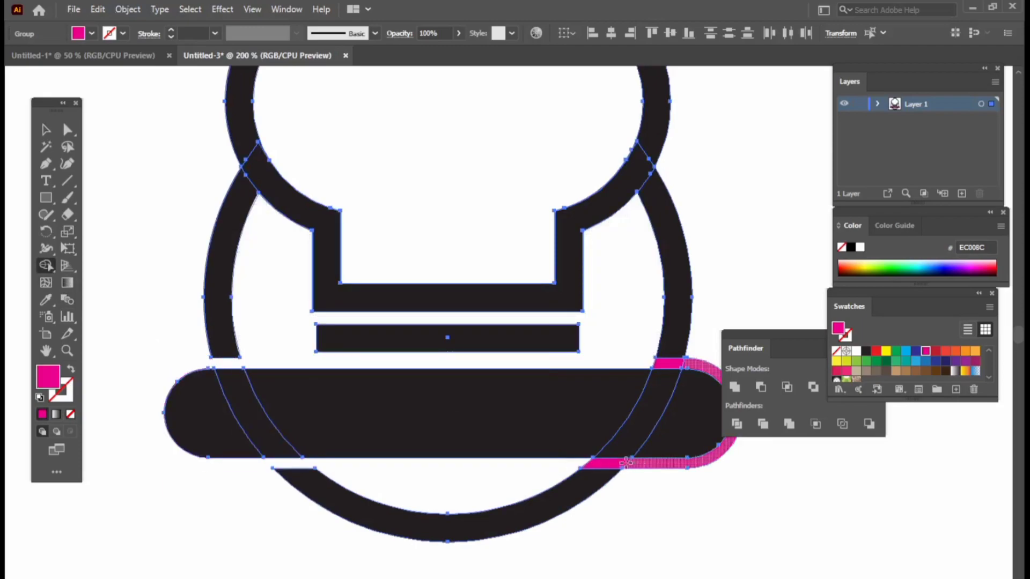
{"action": "left_click", "coordinate": [667, 464]}
{"action": "left_click", "coordinate": [866, 350]}
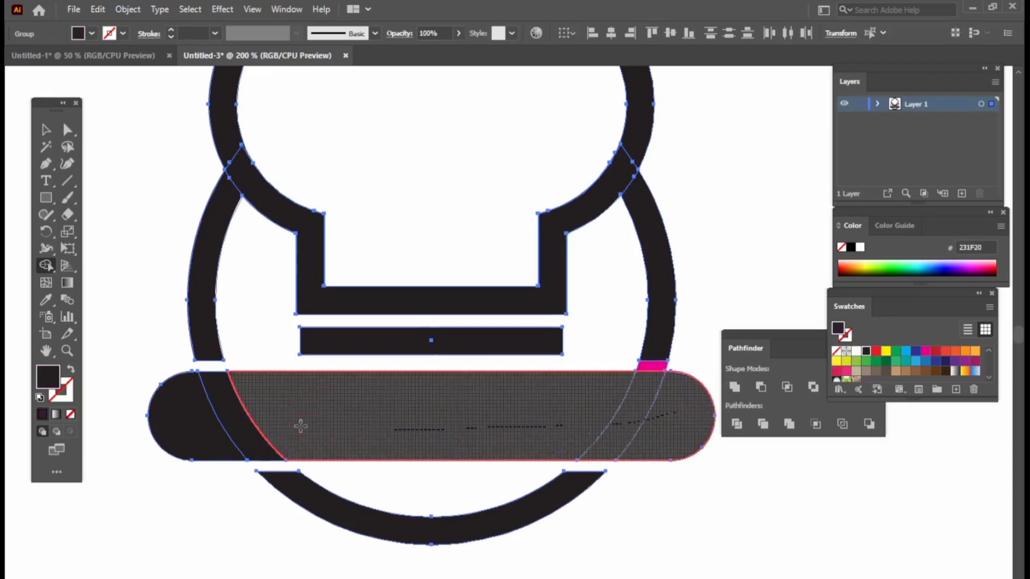
{"action": "left_click_drag", "start_coordinate": [177, 419], "coordinate": [692, 413]}
{"action": "left_click", "coordinate": [658, 368], "text": "alt"}
Step: Zoom out to the whole logo, deselect it and centre it in view
{"action": "key", "text": "ctrl+minus"}
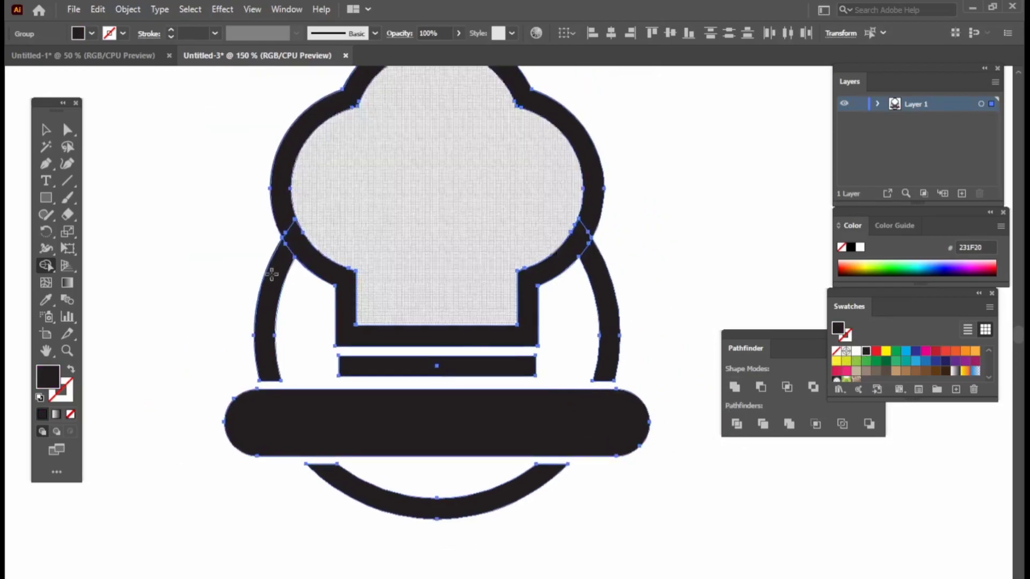
{"action": "key", "text": "ctrl+minus"}
{"action": "key", "text": "v"}
{"action": "left_click", "coordinate": [141, 167]}
{"action": "mouse_move", "coordinate": [141, 167]}
{"action": "left_mouse_down"}
{"action": "mouse_move", "coordinate": [170, 218]}
{"action": "mouse_move", "coordinate": [592, 546]}
{"action": "left_mouse_up"}
{"action": "scroll", "coordinate": [560, 309], "scroll_direction": "down", "scroll_amount": 1}
{"action": "left_click", "coordinate": [559, 309]}
{"action": "left_click_drag", "start_coordinate": [559, 309], "coordinate": [569, 315]}
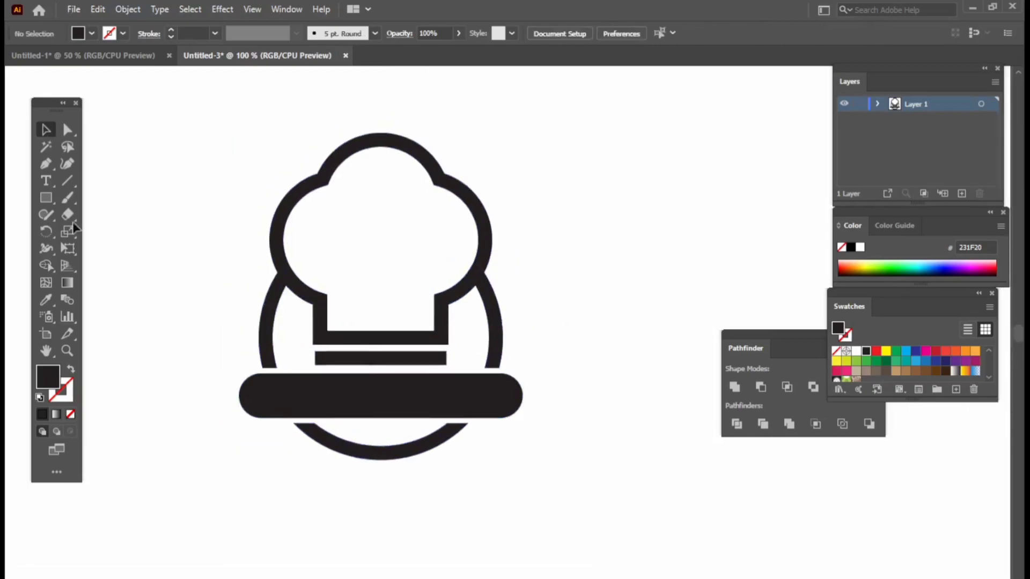
Step: Draw an S-shaped steam swirl path inside the hat with no fill
{"action": "left_click", "coordinate": [43, 170]}
{"action": "scroll", "coordinate": [323, 263], "scroll_direction": "up", "scroll_amount": 1}
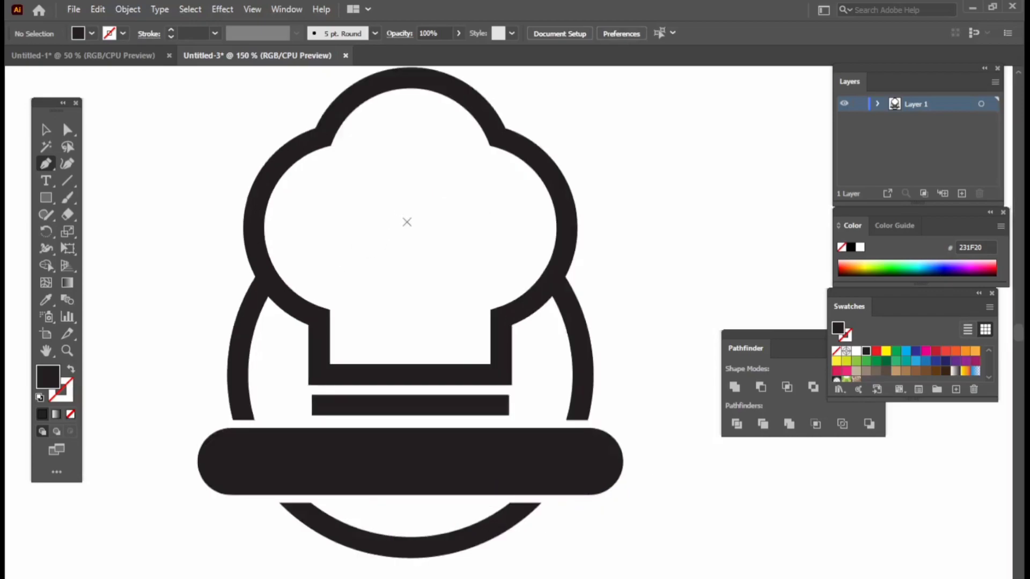
{"action": "left_click", "coordinate": [411, 216]}
{"action": "left_click_drag", "start_coordinate": [411, 287], "coordinate": [451, 329]}
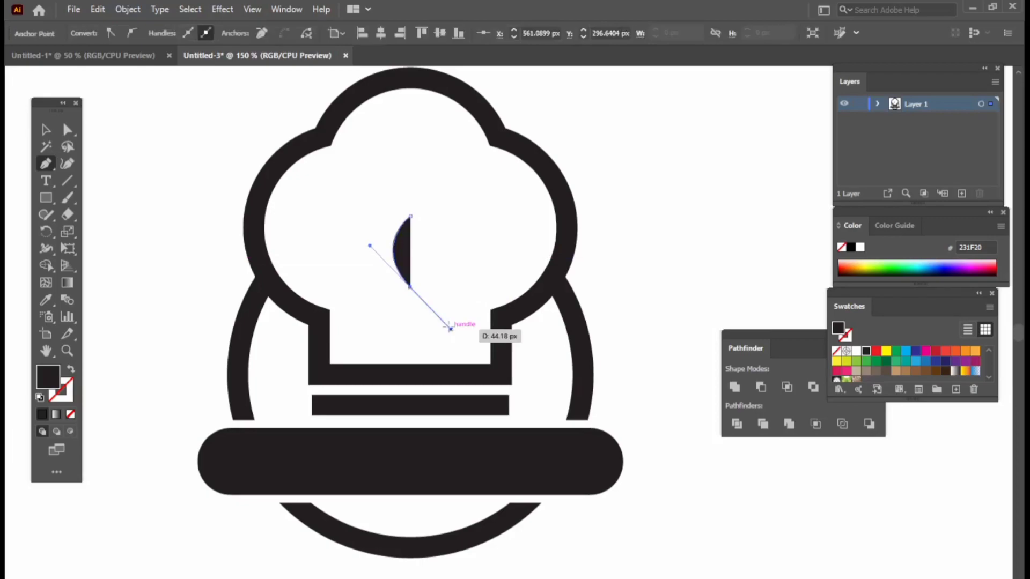
{"action": "left_click", "coordinate": [71, 369]}
{"action": "left_click", "coordinate": [410, 288]}
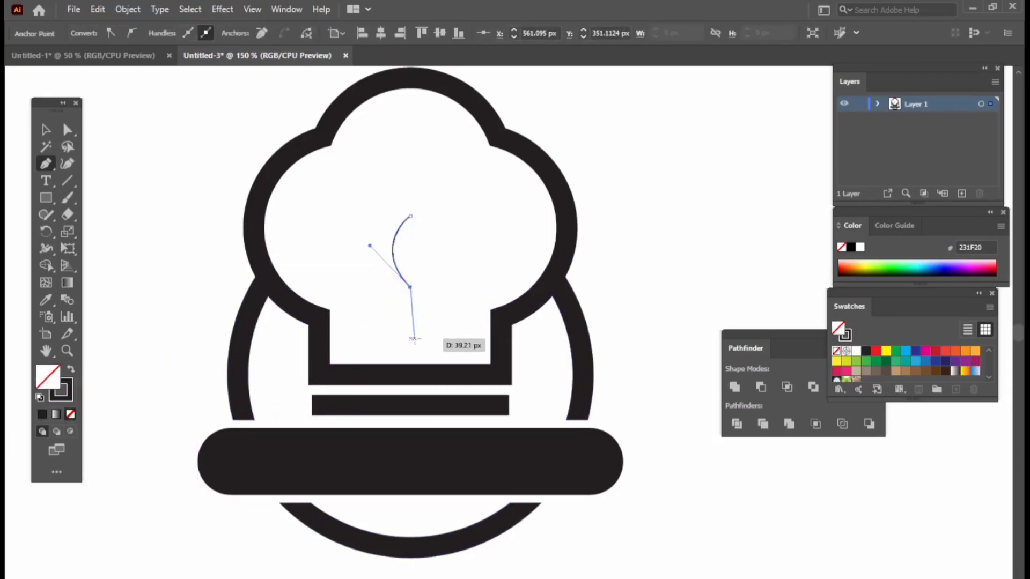
{"action": "left_click", "coordinate": [410, 343]}
{"action": "left_click_drag", "start_coordinate": [411, 349], "coordinate": [372, 375]}
{"action": "key", "text": "v"}
{"action": "left_click", "coordinate": [159, 236]}
Step: Give the S swirl a 9 pt stroke with the tapered Width Profile 1
{"action": "scroll", "coordinate": [340, 230], "scroll_direction": "up", "scroll_amount": 2, "text": "alt"}
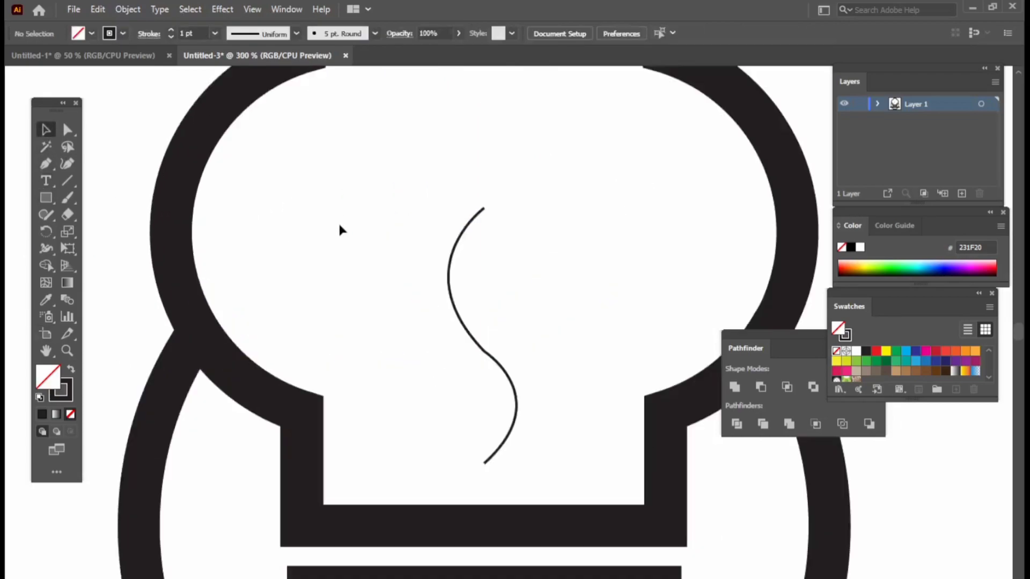
{"action": "left_click_drag", "start_coordinate": [391, 249], "coordinate": [269, 80]}
{"action": "left_click", "coordinate": [190, 34]}
{"action": "key", "text": "Up"}
{"action": "key", "text": "Up"}
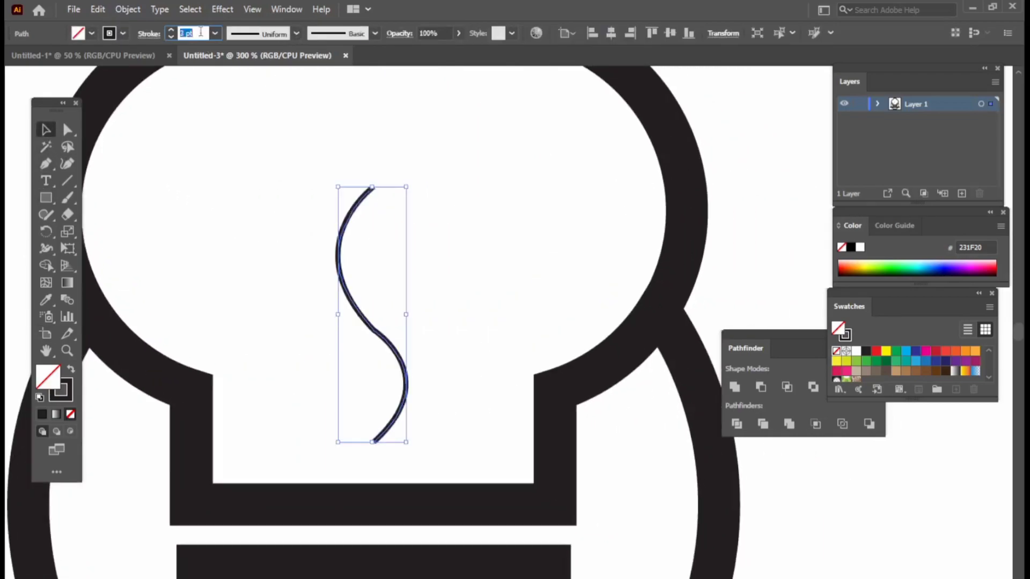
{"action": "key", "text": "Up"}
{"action": "key", "text": "Up"}
{"action": "key", "text": "Up"}
{"action": "key", "text": "Up"}
{"action": "key", "text": "Up"}
{"action": "key", "text": "Up"}
{"action": "left_click", "coordinate": [288, 37]}
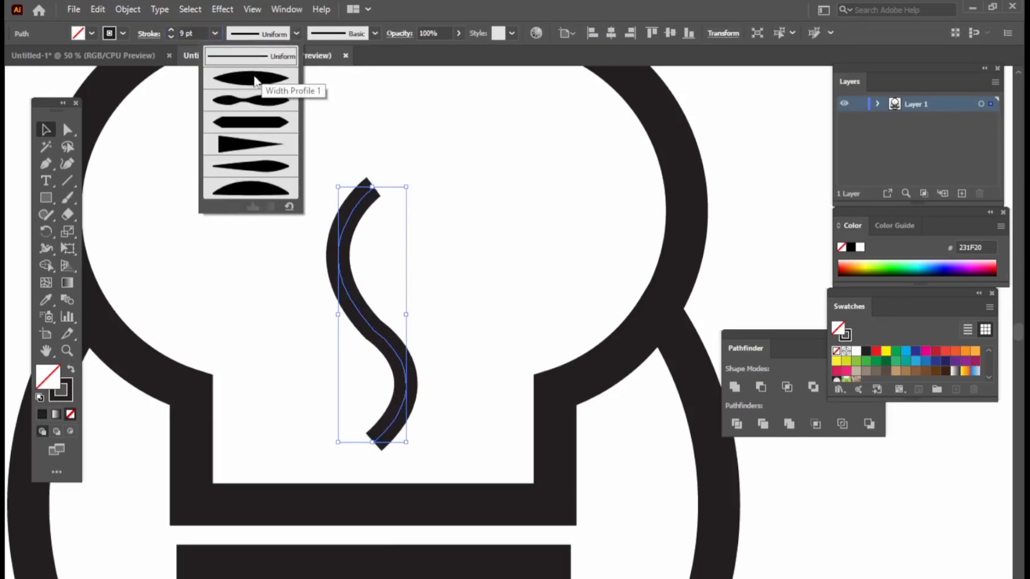
{"action": "left_click", "coordinate": [251, 83]}
{"action": "left_click", "coordinate": [460, 179]}
{"action": "left_click", "coordinate": [376, 330]}
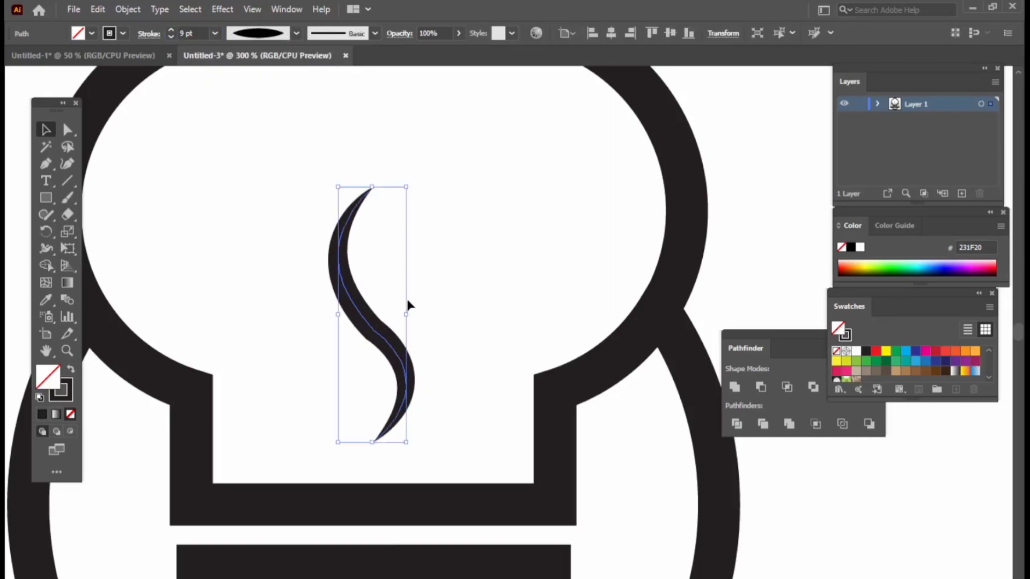
Step: Reshape the lower curve of the S swirl with the Paintbrush
{"action": "key", "text": "b"}
{"action": "left_click_drag", "start_coordinate": [343, 277], "coordinate": [374, 441]}
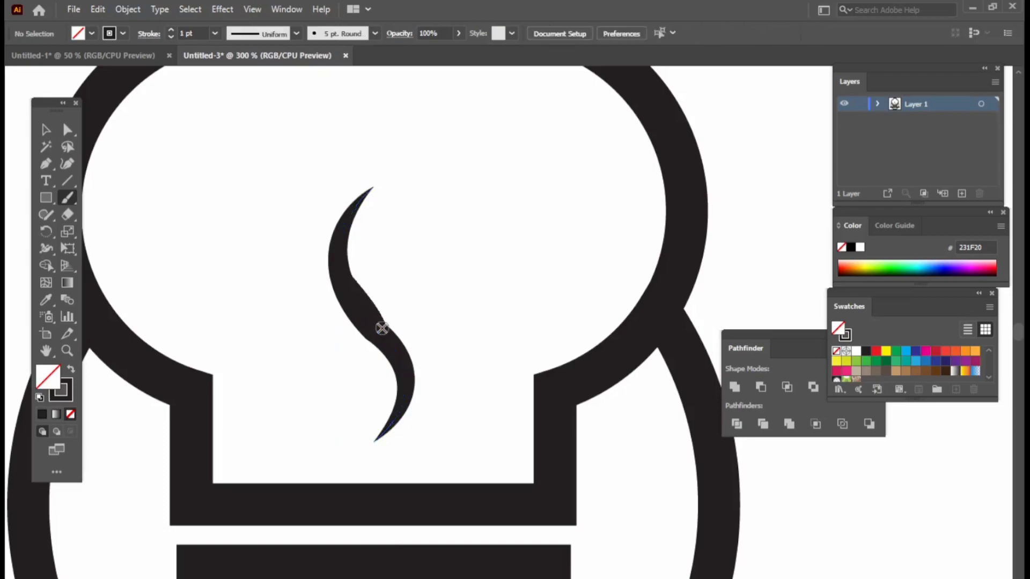
{"action": "left_click_drag", "start_coordinate": [367, 309], "coordinate": [388, 341]}
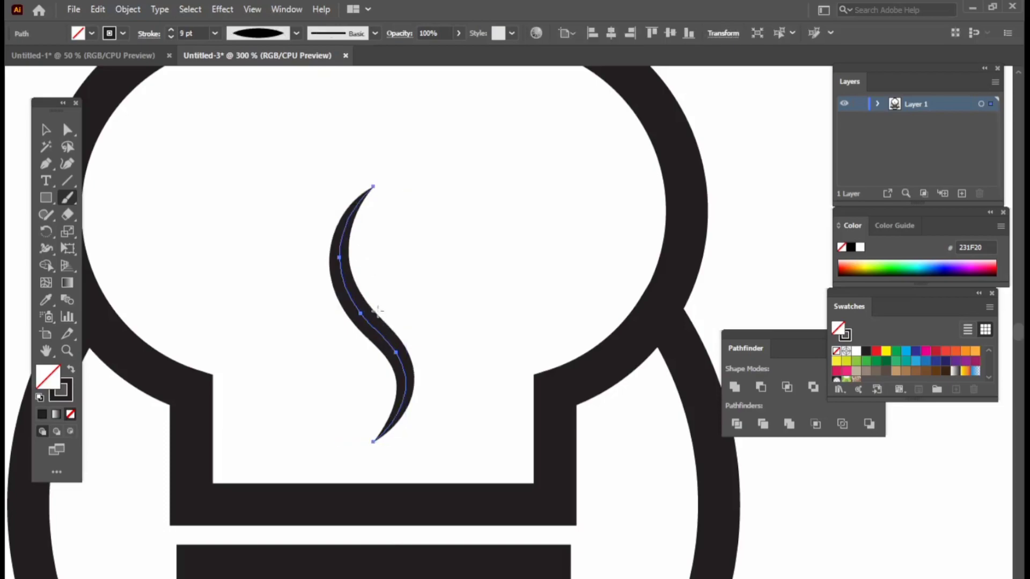
{"action": "key", "text": "v"}
{"action": "left_click", "coordinate": [163, 189]}
{"action": "scroll", "coordinate": [225, 245], "scroll_direction": "down", "scroll_amount": 3}
{"action": "scroll", "coordinate": [340, 264], "scroll_direction": "up", "scroll_amount": 2}
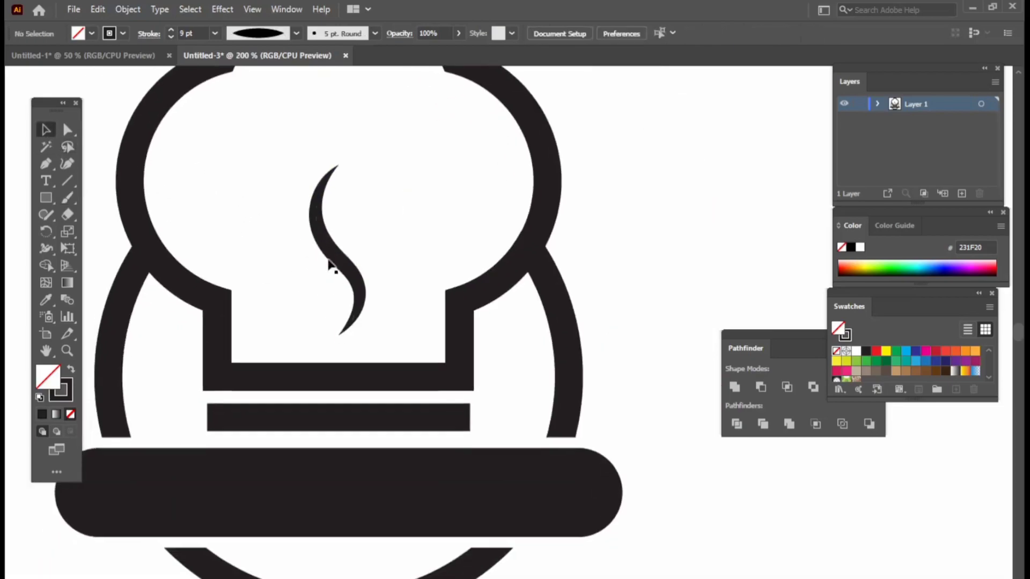
Step: Duplicate the swirl beside the first, group both, nudge them left and zoom out
{"action": "mouse_move", "coordinate": [352, 264]}
{"action": "left_mouse_down"}
{"action": "mouse_move", "coordinate": [381, 264]}
{"action": "mouse_move", "coordinate": [302, 300]}
{"action": "left_mouse_up"}
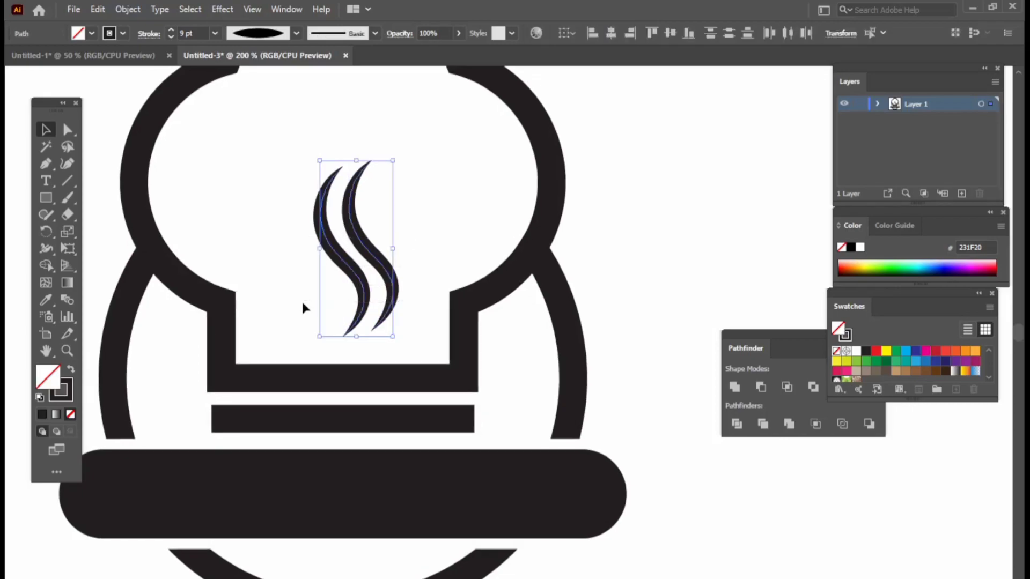
{"action": "key", "text": "ctrl+g"}
{"action": "key", "text": "Left"}
{"action": "key", "text": "Left"}
{"action": "key", "text": "Left"}
{"action": "key", "text": "Left"}
{"action": "key", "text": "Left"}
{"action": "key", "text": "Left"}
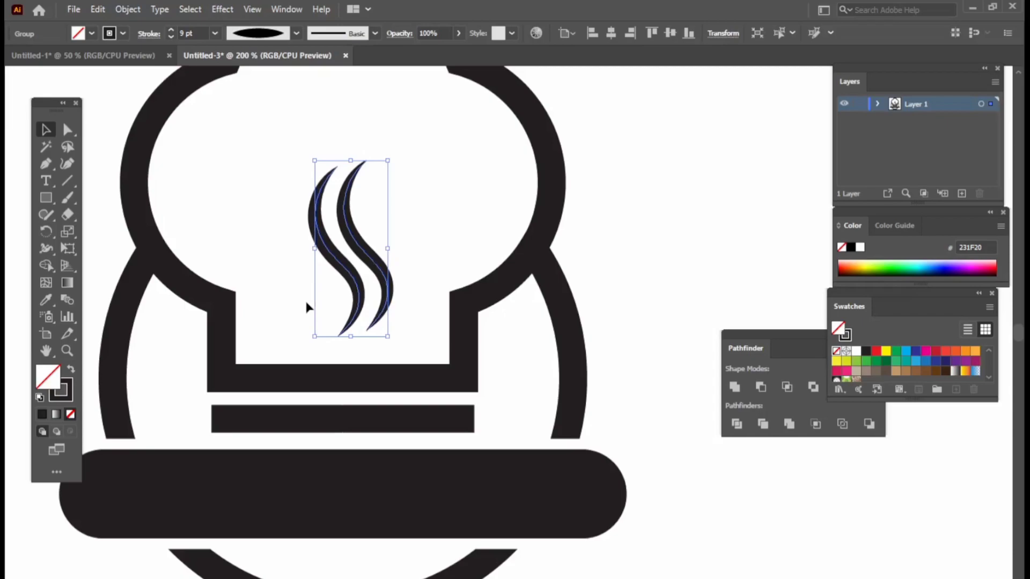
{"action": "key", "text": "Left"}
{"action": "key", "text": "Left"}
{"action": "key", "text": "Left"}
{"action": "left_click", "coordinate": [399, 272]}
{"action": "key", "text": "ctrl+1"}
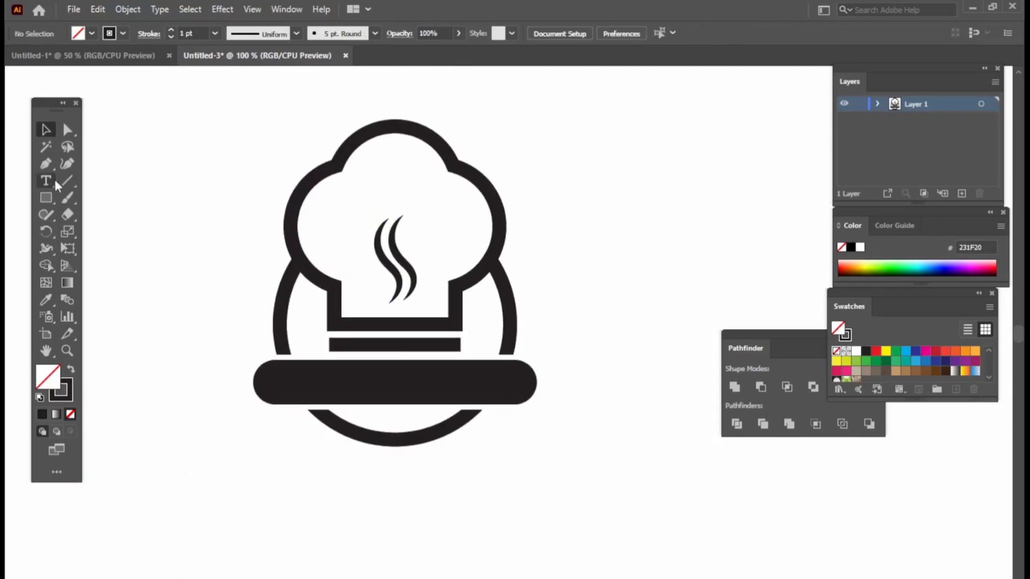
Step: Type RESTAURANT left of the logo in Futura Extra Black BT
{"action": "left_click", "coordinate": [53, 181]}
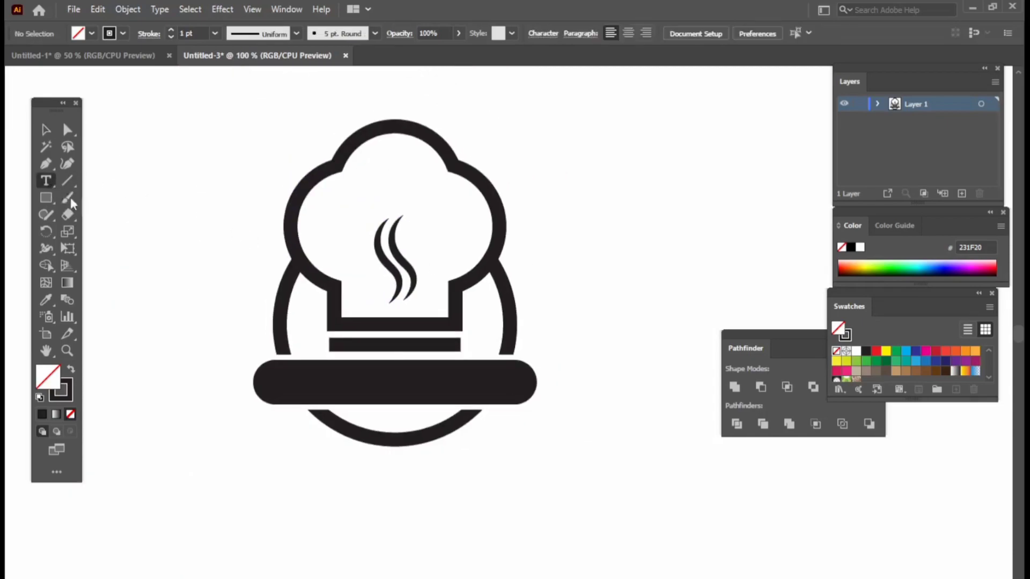
{"action": "left_click", "coordinate": [542, 34]}
{"action": "type", "text": "FU"}
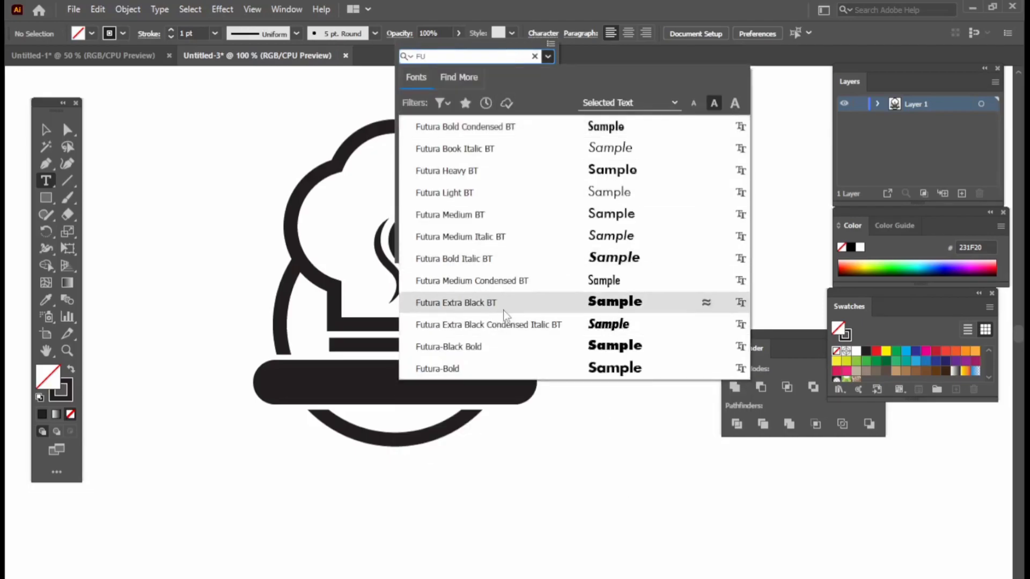
{"action": "left_click", "coordinate": [507, 304]}
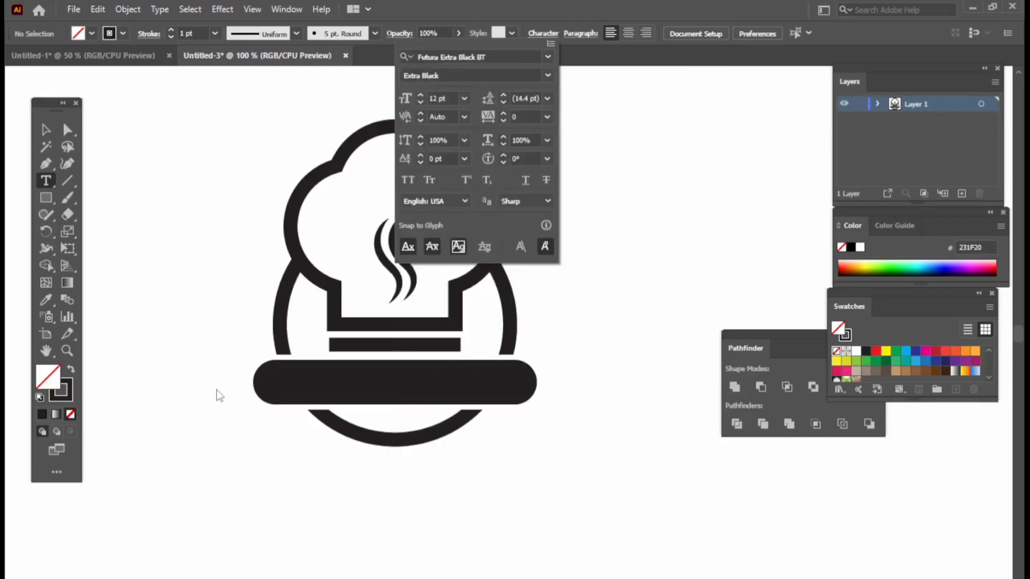
{"action": "left_click", "coordinate": [360, 391]}
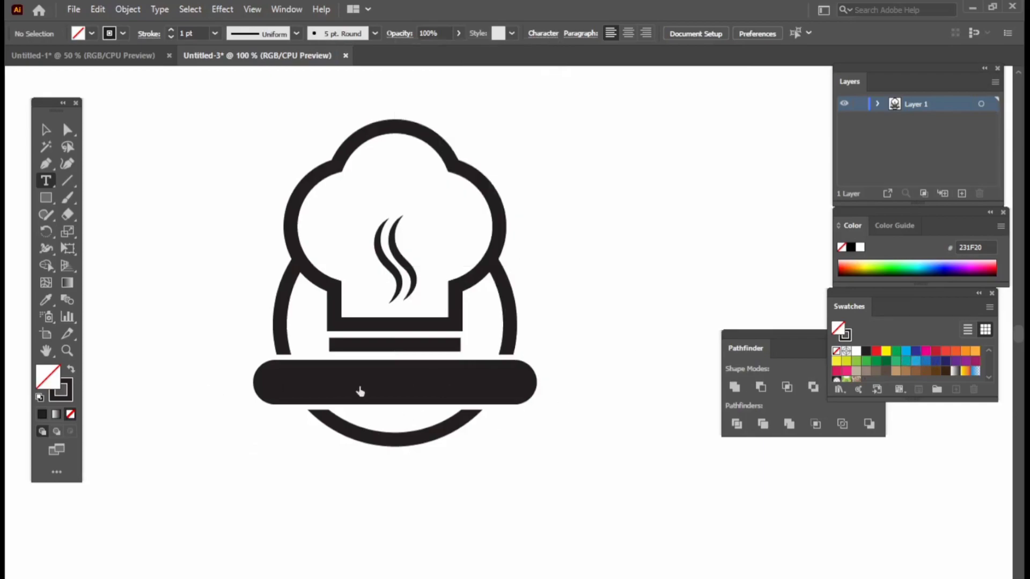
{"action": "left_click", "coordinate": [159, 357]}
{"action": "key", "text": "BackSpace"}
{"action": "type", "text": "RESTAURANT"}
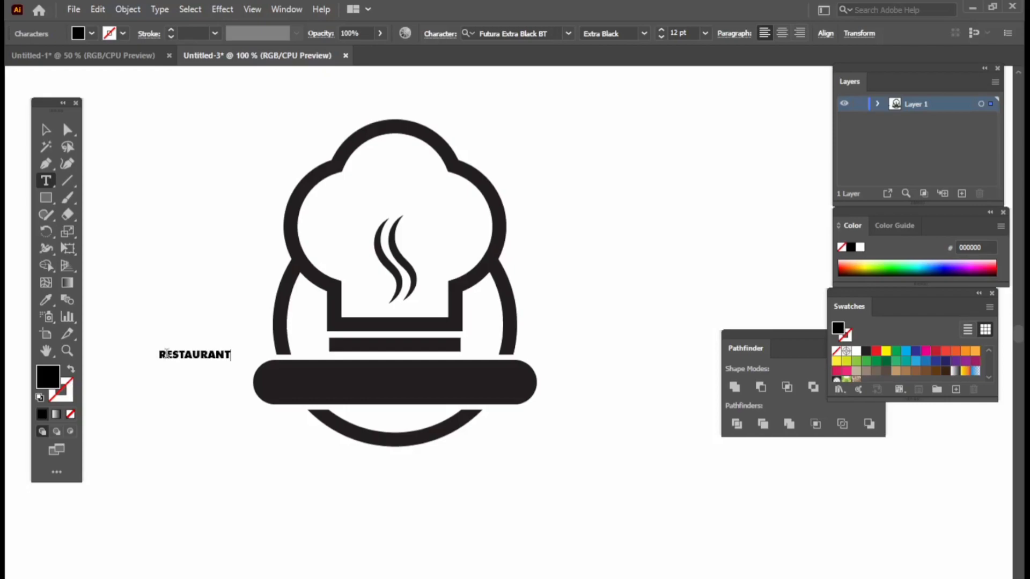
{"action": "key", "text": "Escape"}
Step: Move RESTAURANT onto the black rounded band and make it white
{"action": "left_click", "coordinate": [231, 355]}
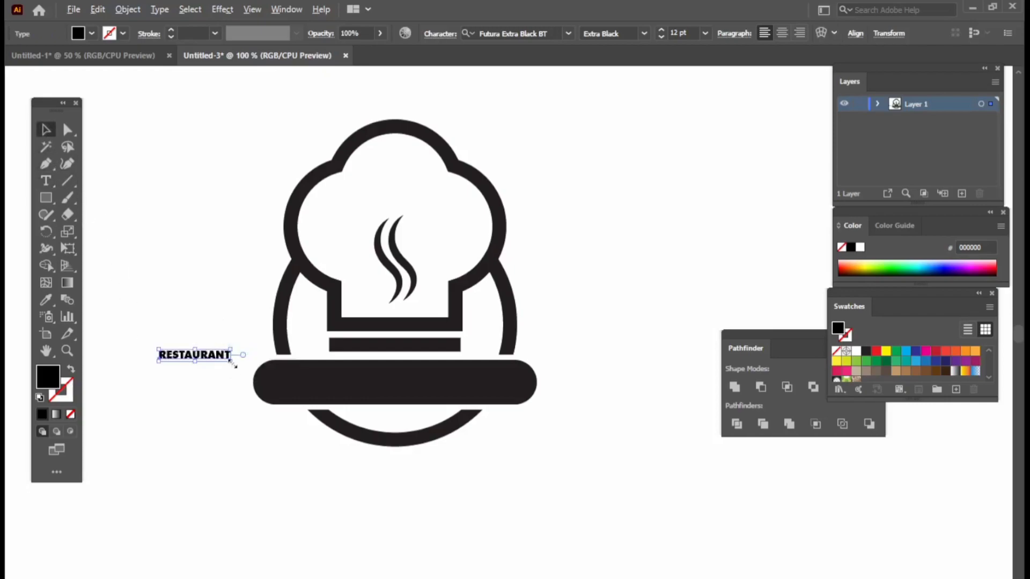
{"action": "mouse_move", "coordinate": [233, 360]}
{"action": "left_mouse_down"}
{"action": "mouse_move", "coordinate": [296, 366]}
{"action": "mouse_move", "coordinate": [251, 376]}
{"action": "mouse_move", "coordinate": [411, 382]}
{"action": "left_mouse_up"}
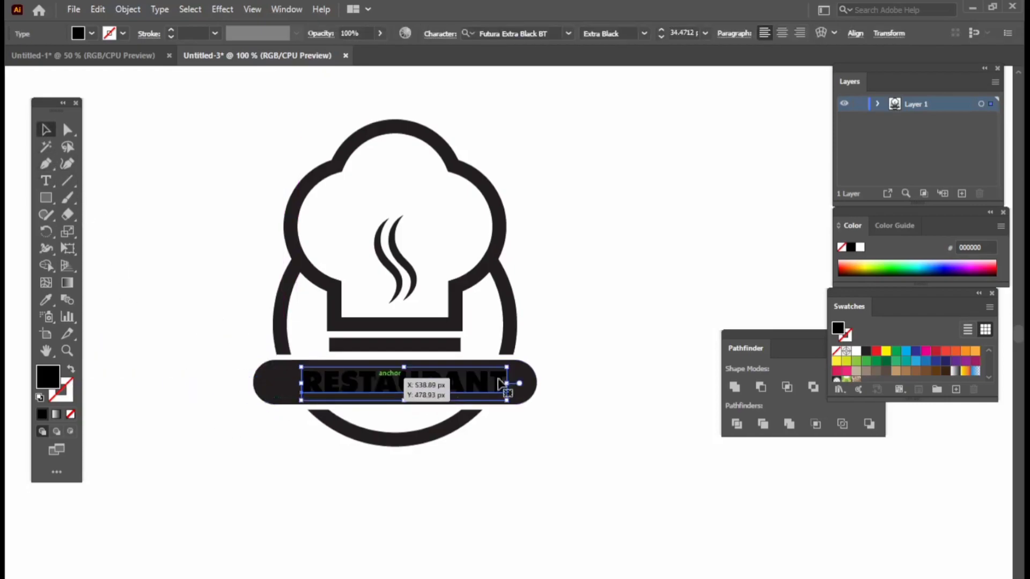
{"action": "left_click", "coordinate": [856, 351]}
{"action": "left_click", "coordinate": [760, 387]}
{"action": "left_click", "coordinate": [630, 330]}
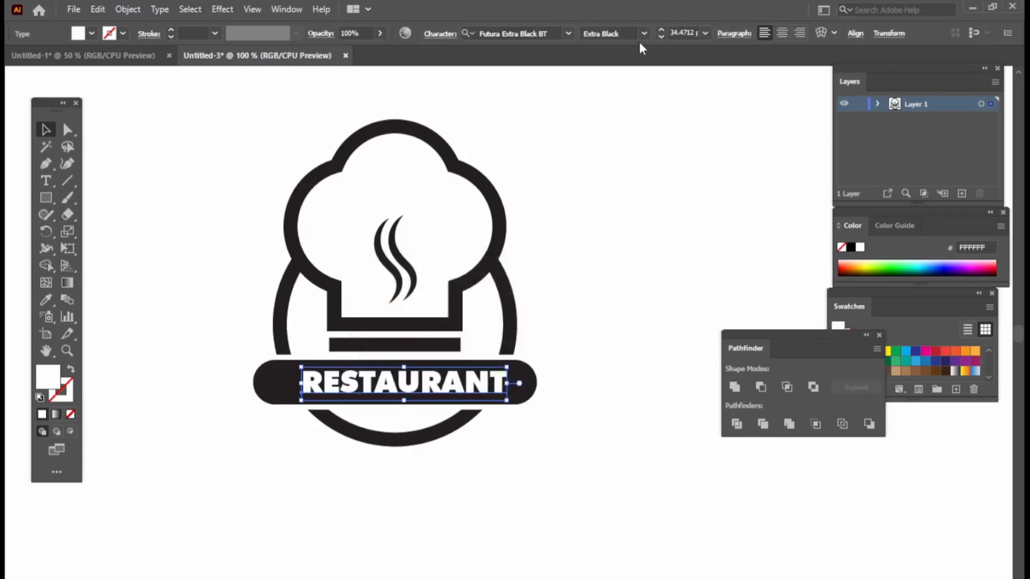
Step: Change RESTAURANT to Futura Heavy BT and enlarge it to fill the band
{"action": "left_click", "coordinate": [568, 34]}
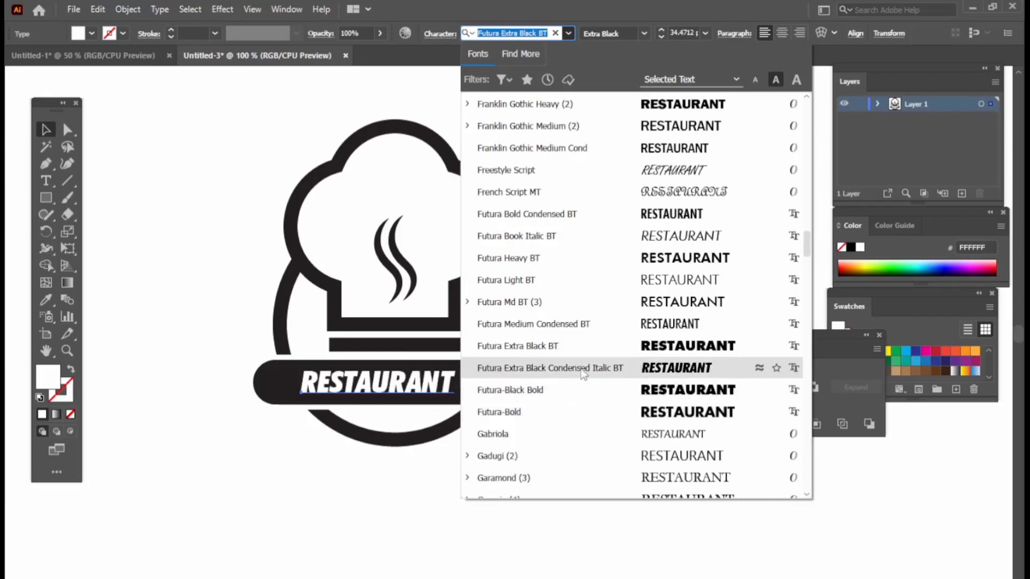
{"action": "left_click", "coordinate": [586, 257]}
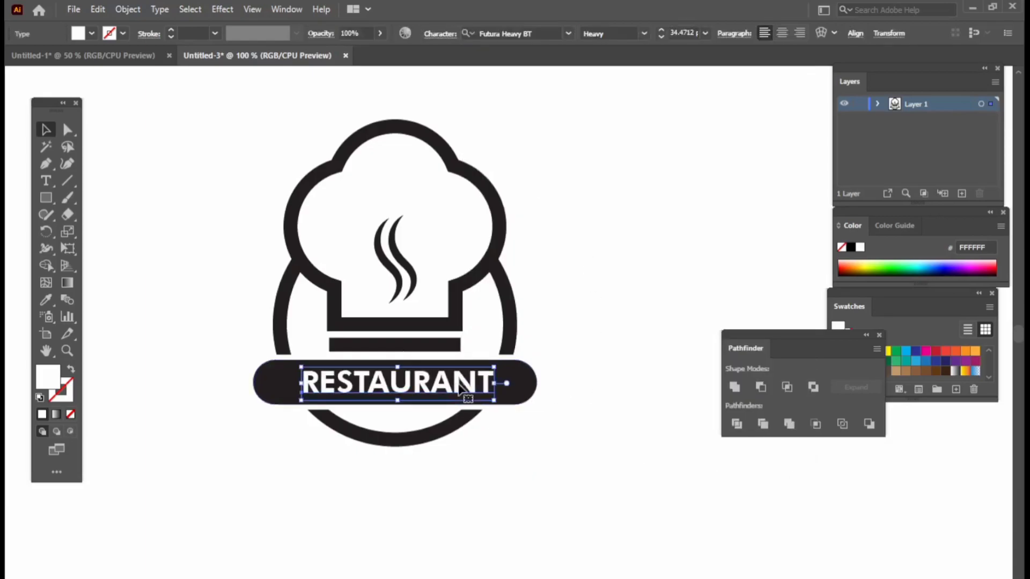
{"action": "key", "text": "ctrl+equal"}
{"action": "mouse_move", "coordinate": [528, 412]}
{"action": "left_mouse_down"}
{"action": "mouse_move", "coordinate": [601, 394]}
{"action": "mouse_move", "coordinate": [626, 410]}
{"action": "left_mouse_up"}
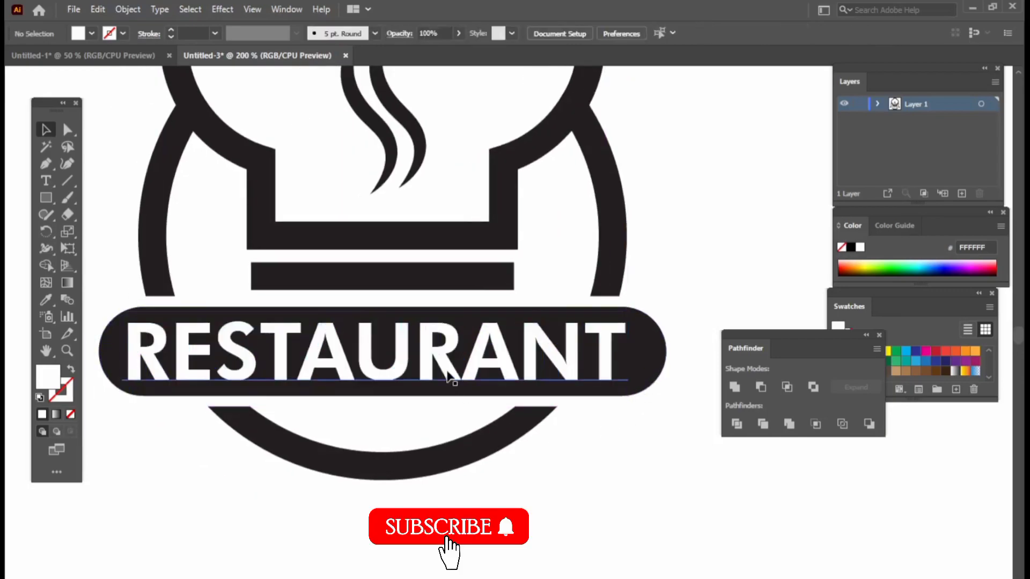
{"action": "left_click", "coordinate": [525, 471]}
{"action": "key", "text": "ctrl+minus"}
{"action": "key", "text": "ctrl+minus"}
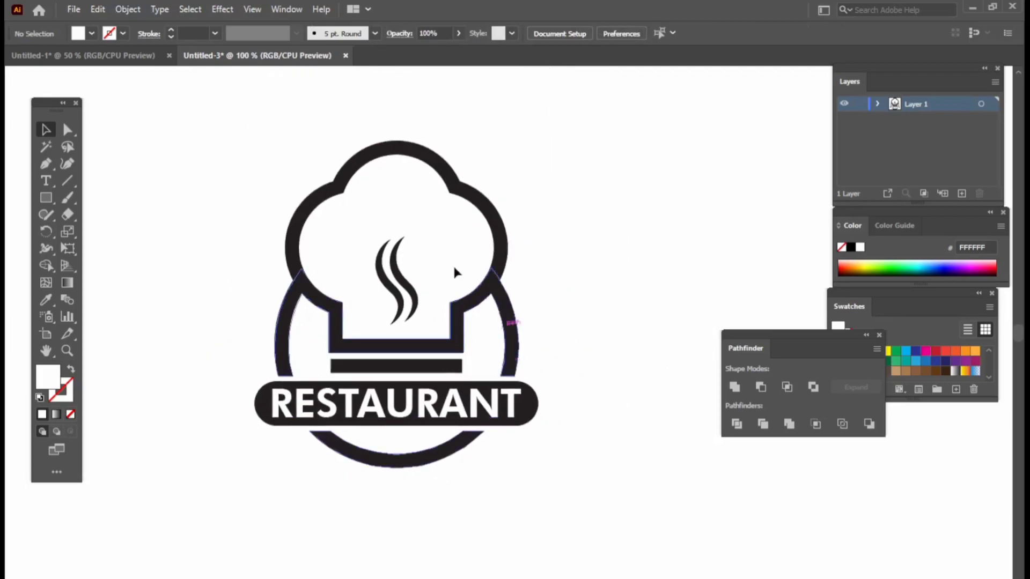
Step: Ungroup the logo artwork and colour the chef hat orange
{"action": "key", "text": "ctrl+a"}
{"action": "left_click", "coordinate": [127, 9]}
{"action": "left_click", "coordinate": [178, 185]}
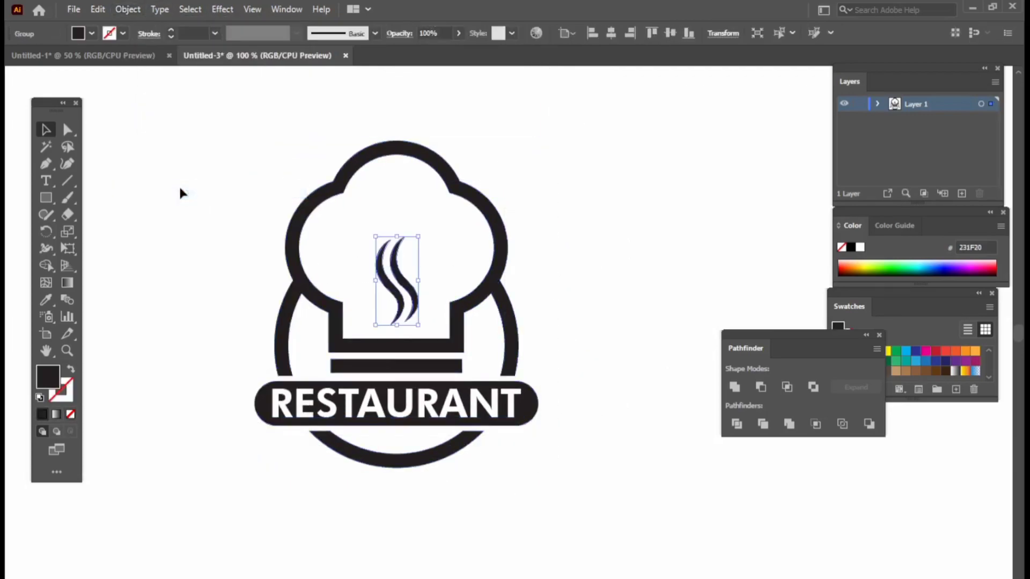
{"action": "left_click", "coordinate": [338, 196]}
{"action": "left_click_drag", "start_coordinate": [823, 348], "coordinate": [838, 455]}
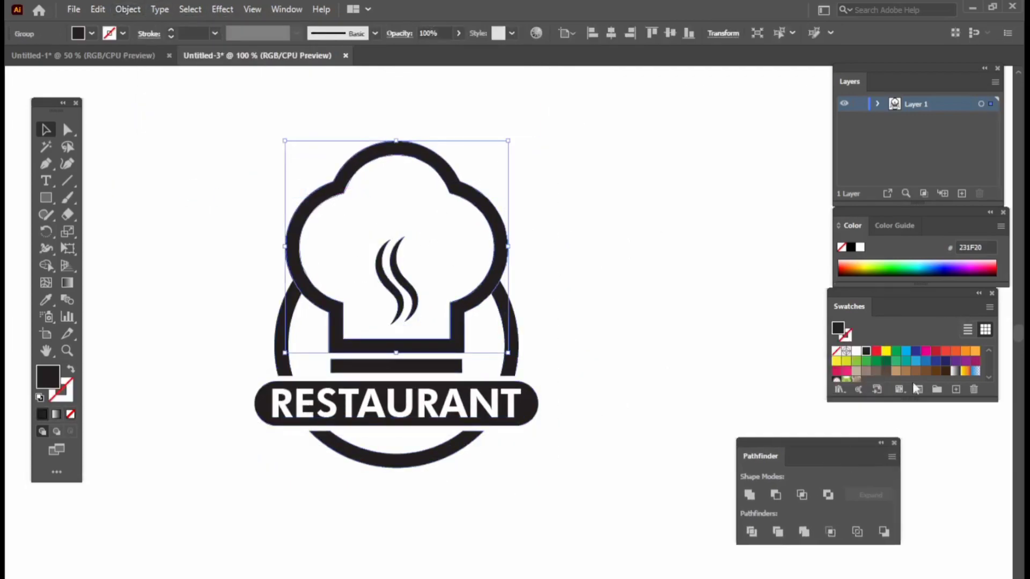
{"action": "left_click", "coordinate": [955, 351]}
Step: Colour every logo part orange, then set RESTAURANT back to white
{"action": "left_click", "coordinate": [209, 218]}
{"action": "left_click_drag", "start_coordinate": [209, 218], "coordinate": [545, 482]}
{"action": "left_click", "coordinate": [956, 351]}
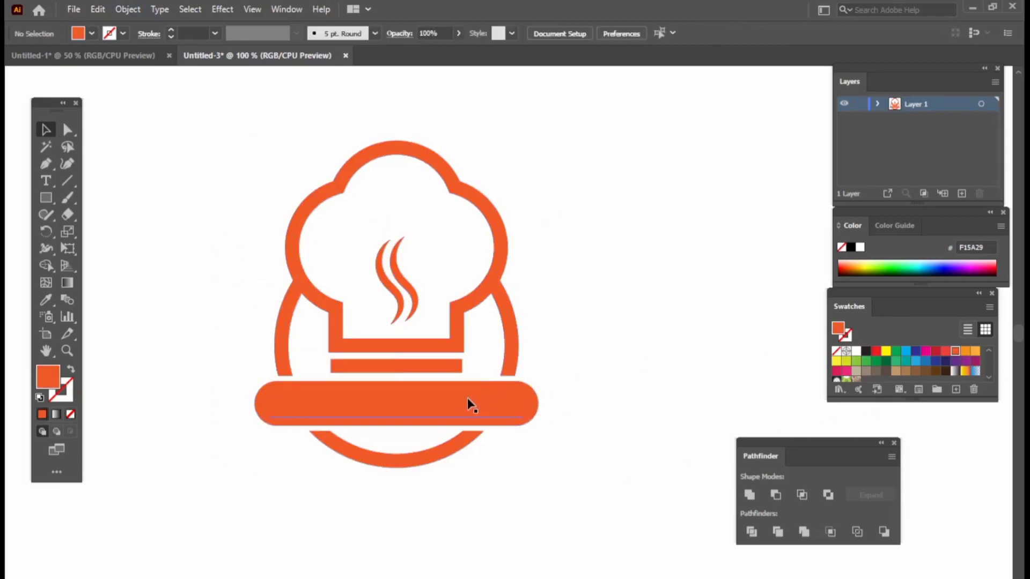
{"action": "left_click", "coordinate": [468, 399]}
{"action": "left_click", "coordinate": [857, 351]}
{"action": "left_click", "coordinate": [700, 335]}
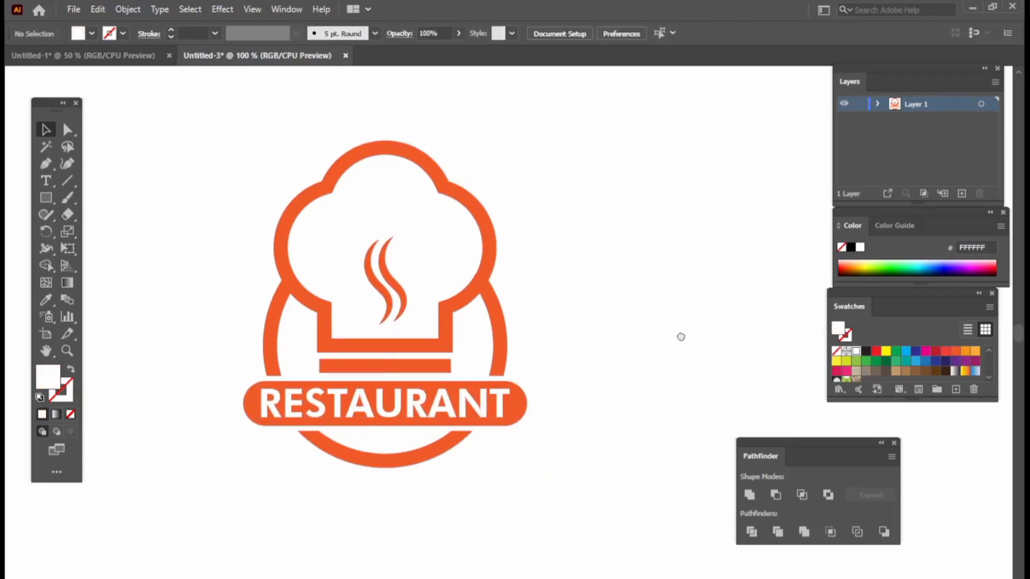